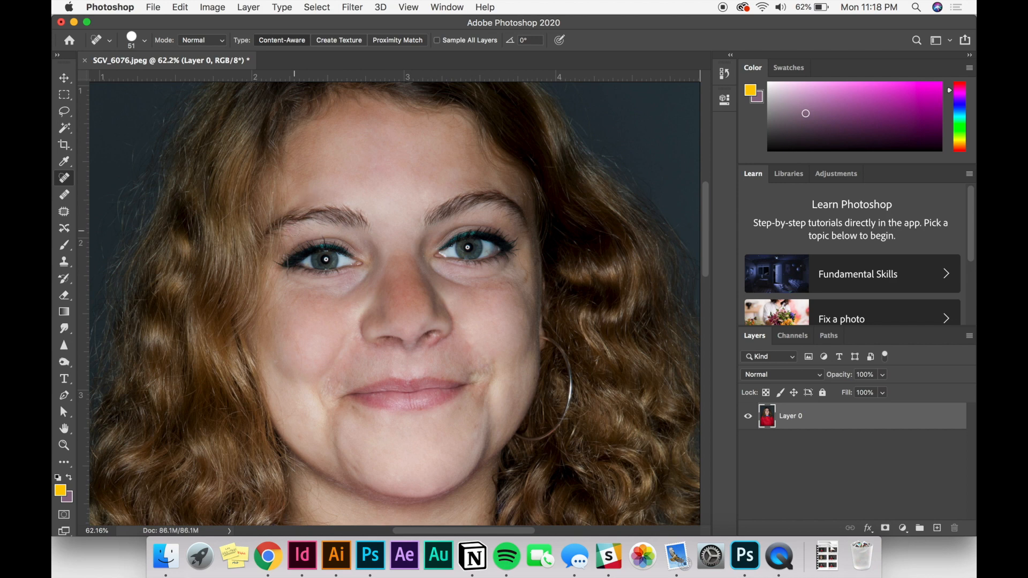
# - Heal the small blemishes around the outer end of the image-left eyebrow with the Spot Healing Brush
pyautogui.click(309, 227)
pyautogui.click(299, 229)
pyautogui.click(293, 229)
pyautogui.click(287, 235)
pyautogui.click(290, 239)
pyautogui.click(291, 242)
# - Remove the remaining skin spots around and above both eyebrows with the Spot Healing Brush
pyautogui.scroll(5, 332, 262)
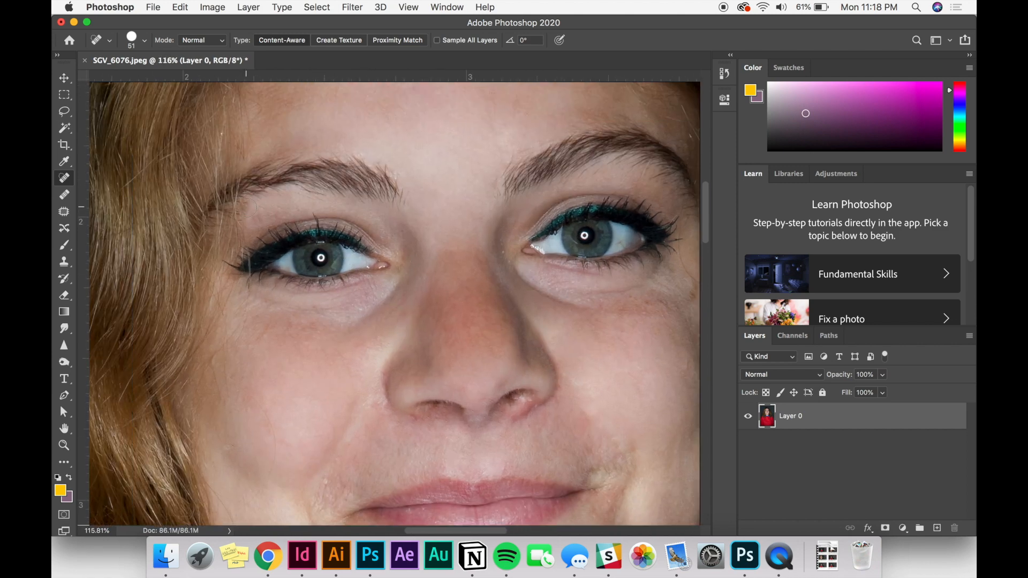
pyautogui.click(248, 209)
pyautogui.moveTo(258, 157); pyautogui.dragTo(299, 151)
pyautogui.hscroll(10, 401, 155)
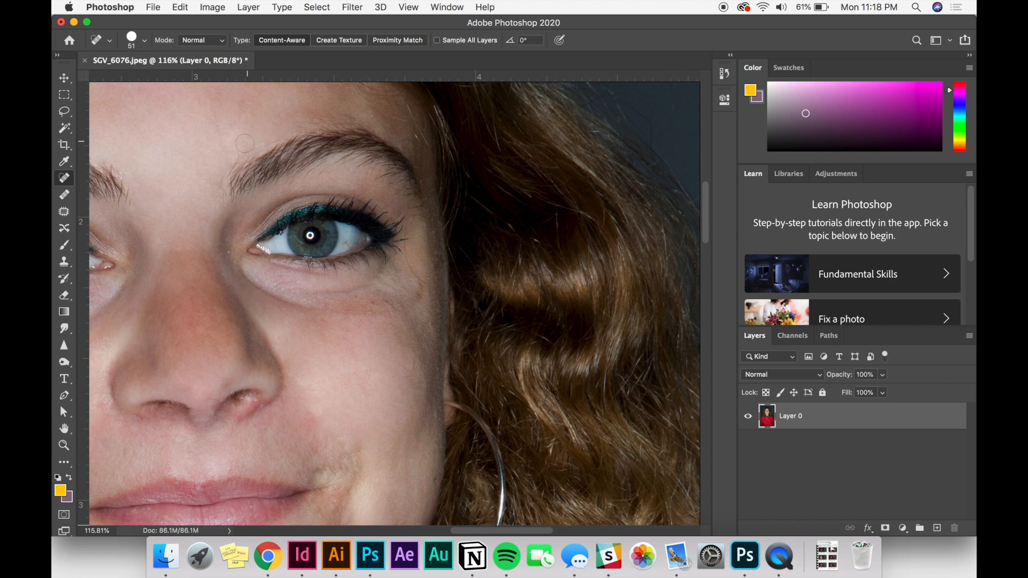
pyautogui.click(244, 142)
pyautogui.scroll(-6, 337, 363)
pyautogui.scroll(-2, 336, 363)
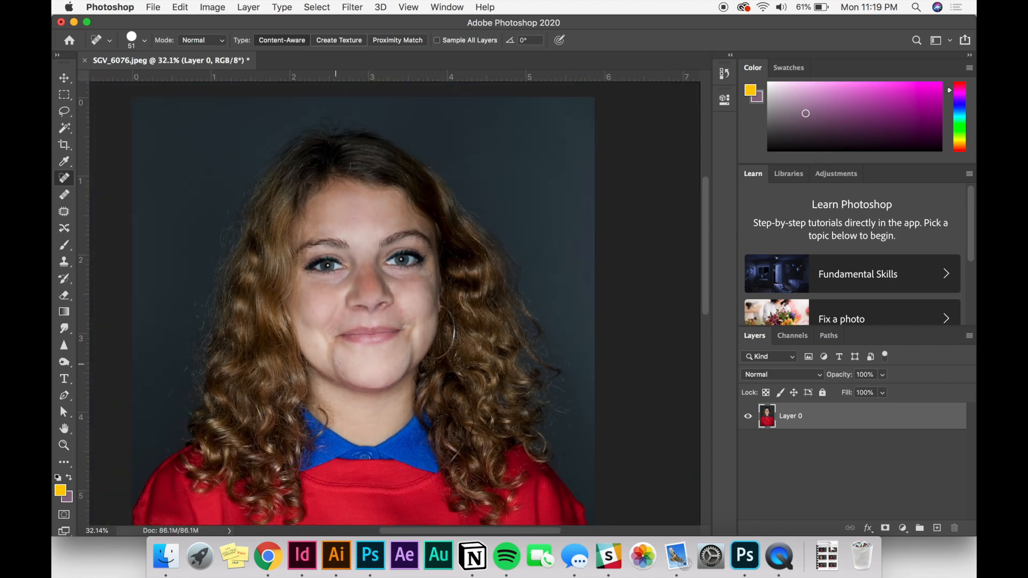
pyautogui.scroll(-2, 336, 363)
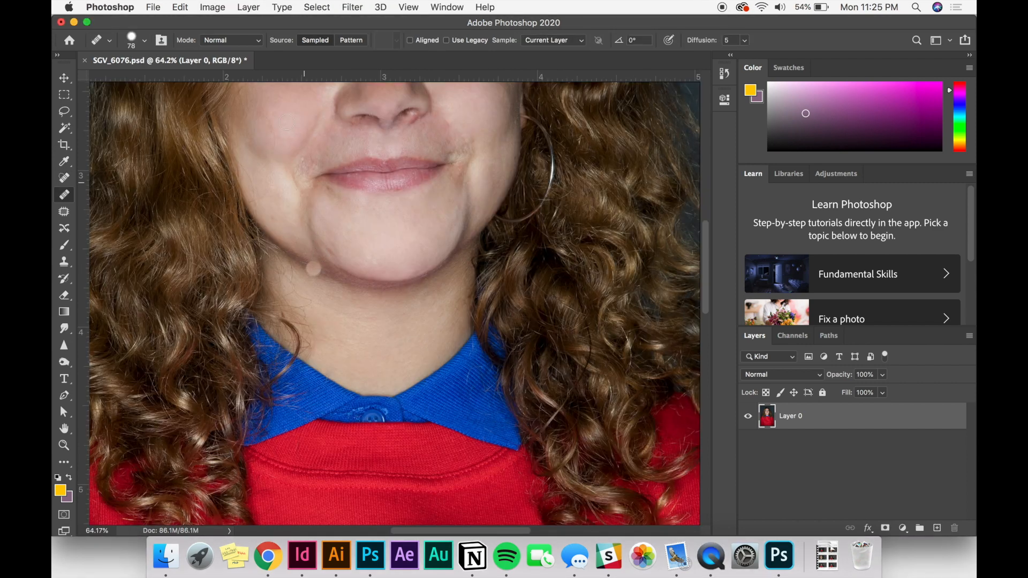
# - Add a Curves adjustment layer above the portrait layer, keeping Normal mode and 100% opacity
pyautogui.click(256, 12)
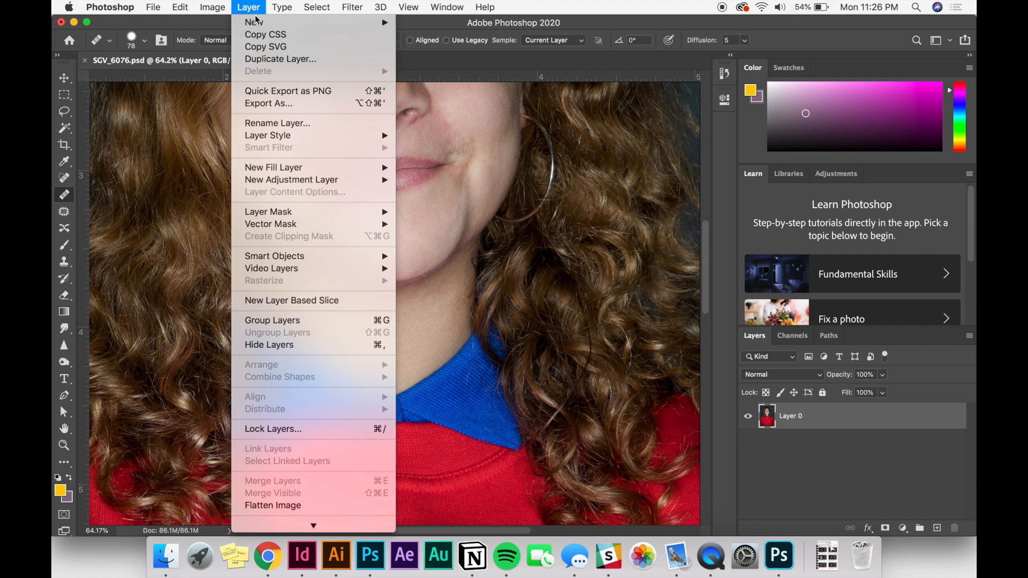
pyautogui.moveTo(259, 23)
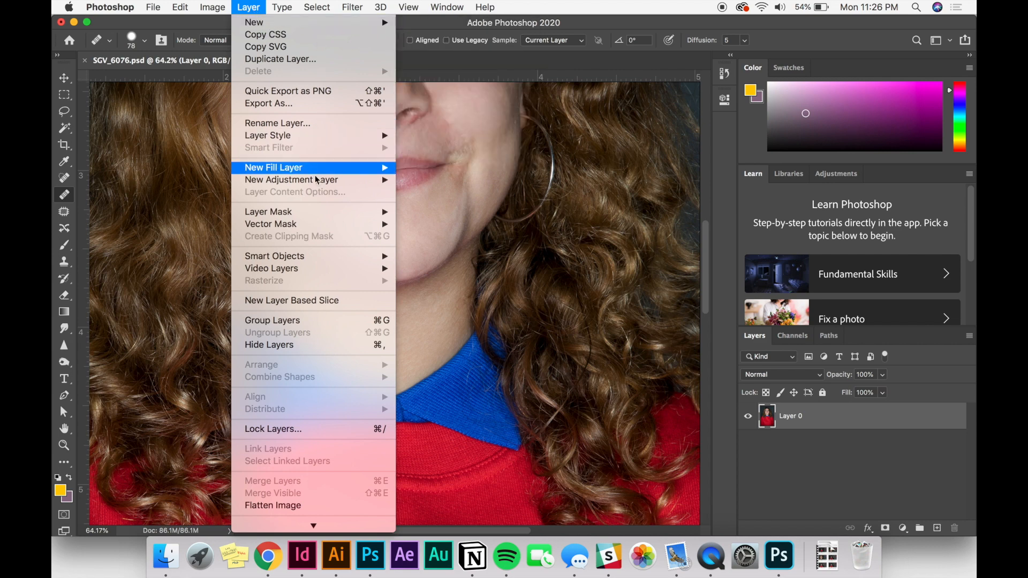
pyautogui.moveTo(316, 184)
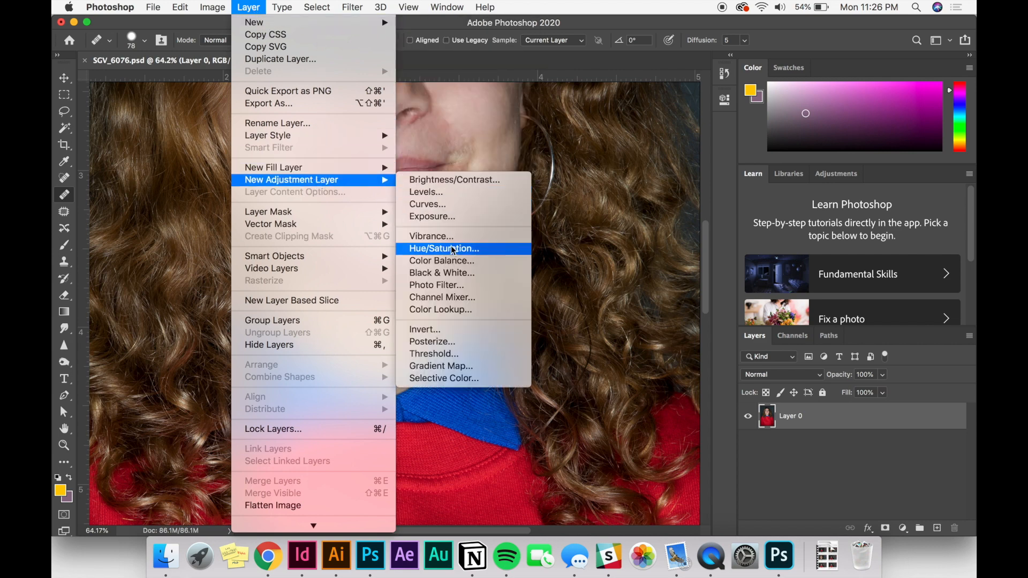
pyautogui.click(438, 207)
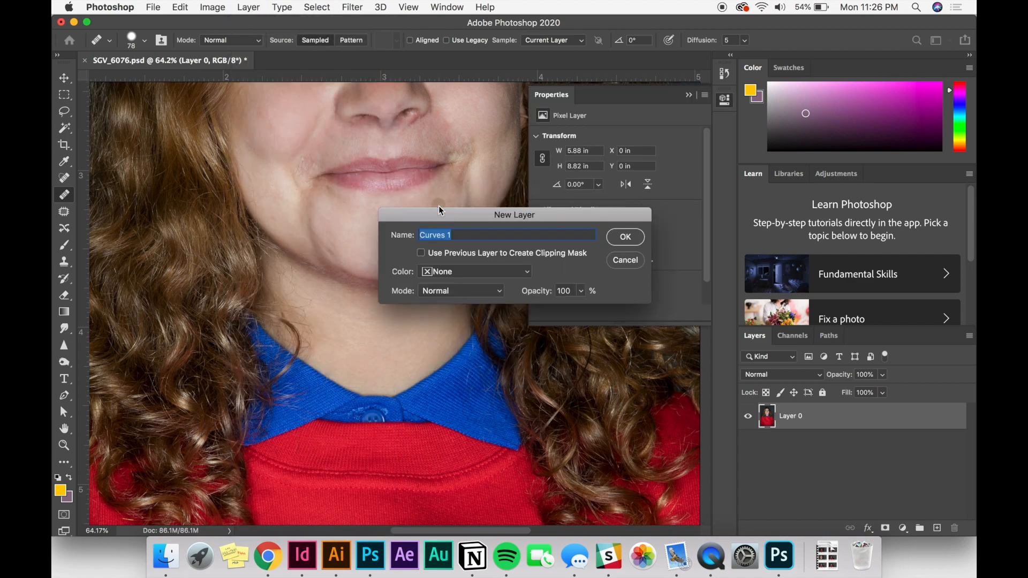
pyautogui.click(614, 238)
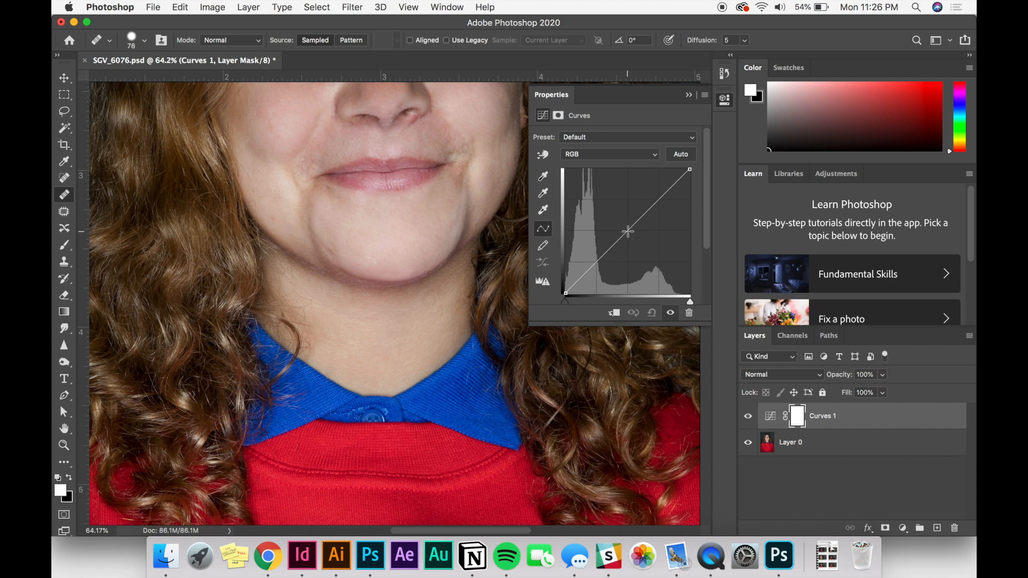
# - Shape the RGB curve by pulling the midtones down and adding a second, slightly raised point in the brighter tones
pyautogui.moveTo(628, 229); pyautogui.dragTo(633, 236)
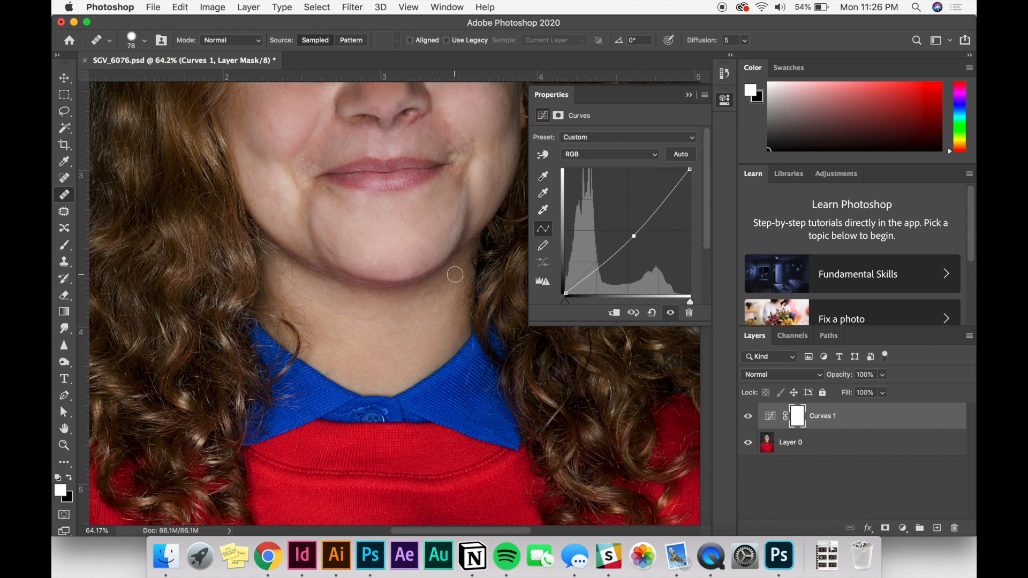
pyautogui.scroll(-5, 455, 274)
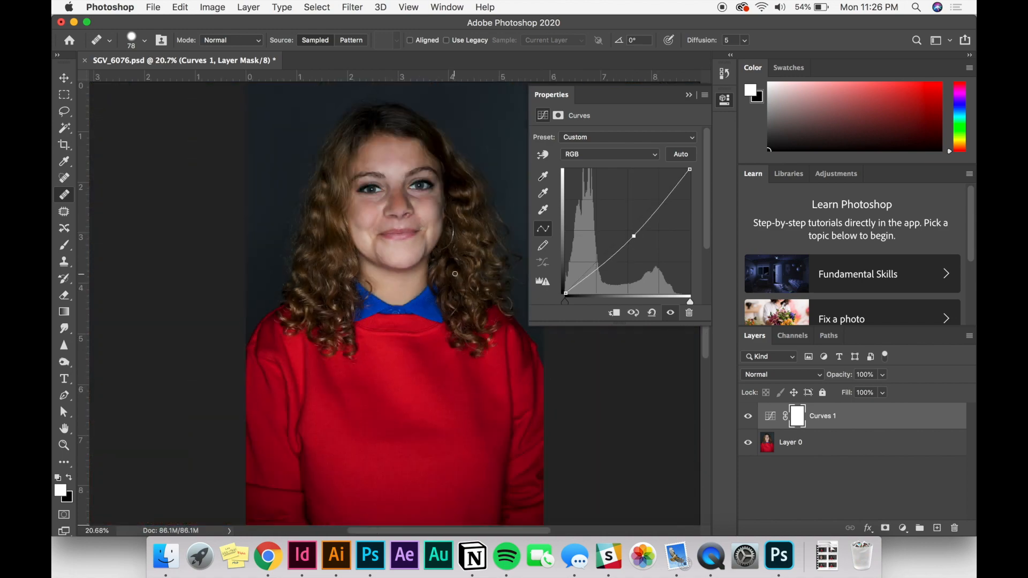
pyautogui.moveTo(634, 236)
pyautogui.mouseDown()
pyautogui.moveTo(619, 222)
pyautogui.moveTo(631, 245)
pyautogui.mouseUp()
pyautogui.click(657, 212)
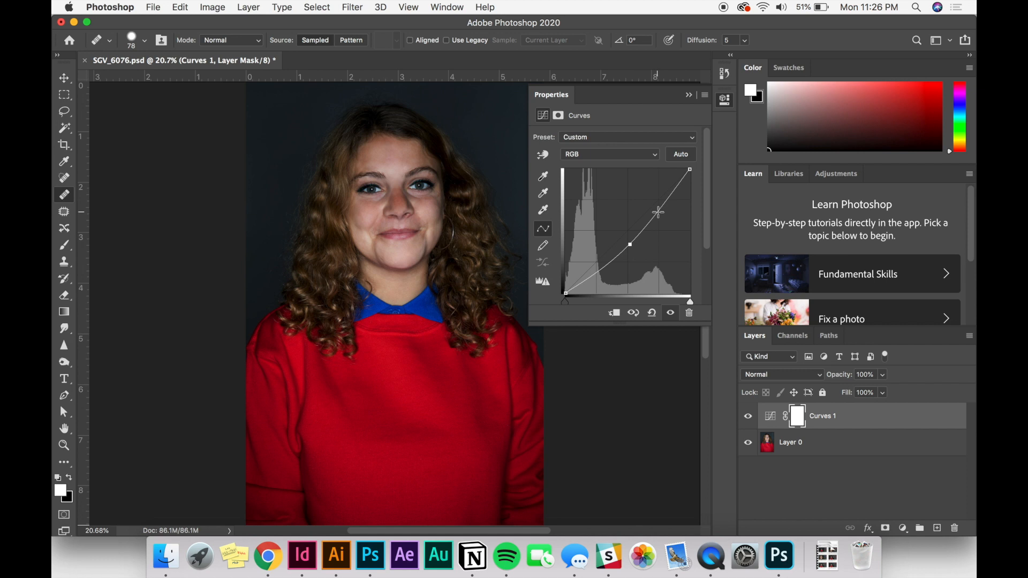
pyautogui.moveTo(657, 212); pyautogui.dragTo(654, 210)
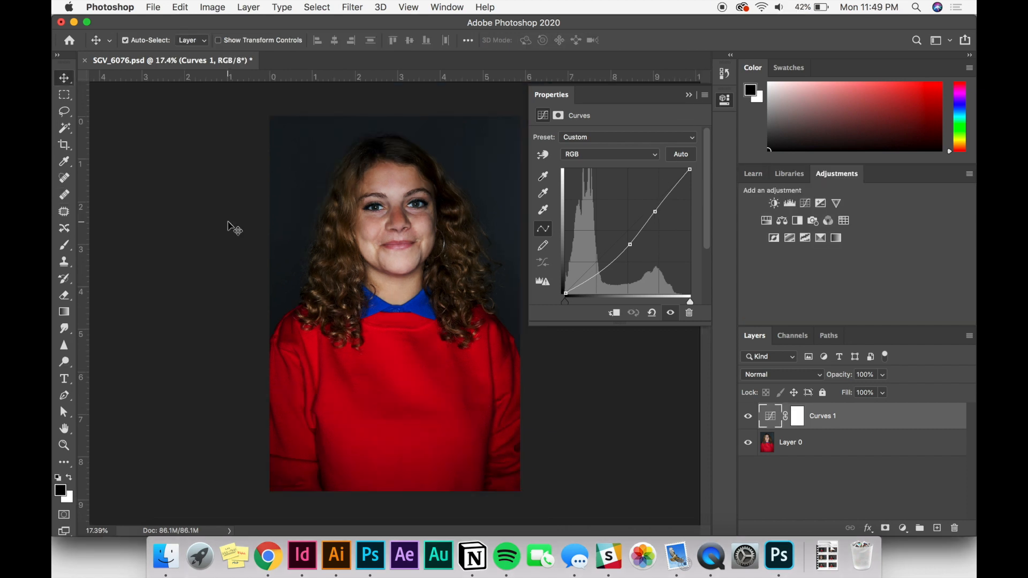
# - Create a top layer named burn/dodge in Soft Light mode, filled with 50% gray, and collapse the layer properties
pyautogui.click(234, 228)
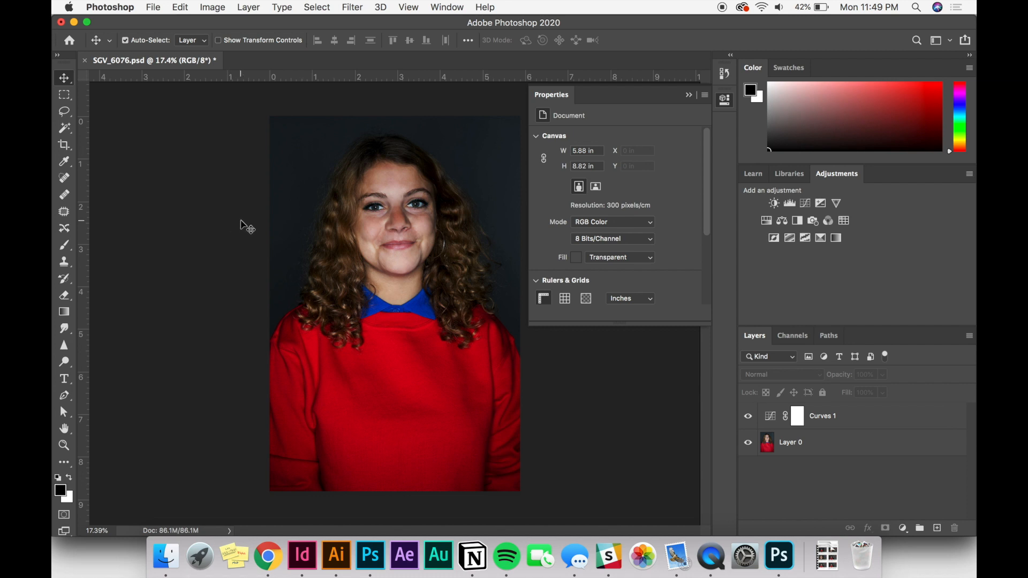
pyautogui.press('super+shift+n')
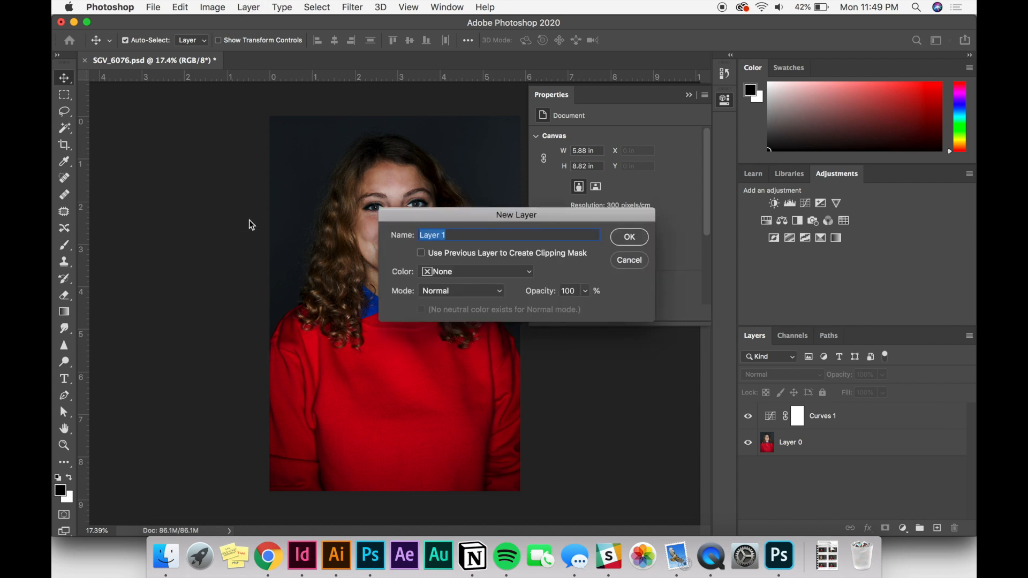
pyautogui.write('burn/dodge')
pyautogui.click(509, 262)
pyautogui.click(507, 265)
pyautogui.click(479, 289)
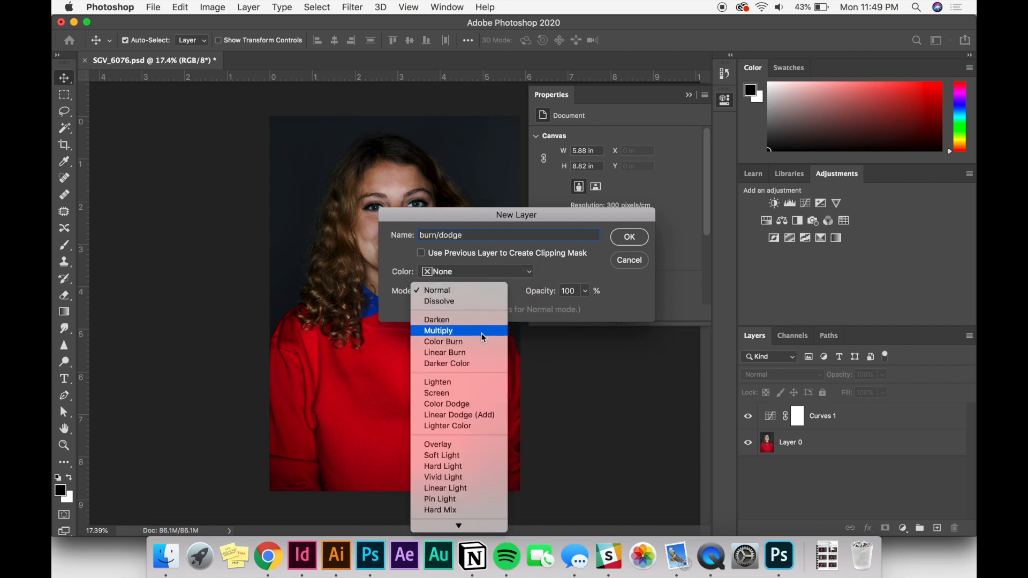
pyautogui.click(473, 455)
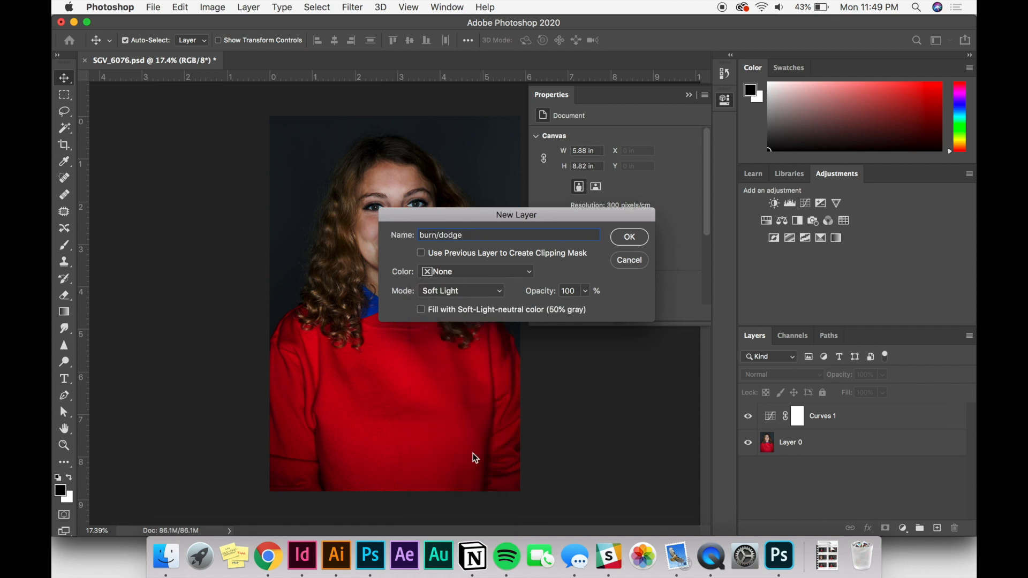
pyautogui.click(483, 313)
pyautogui.click(632, 238)
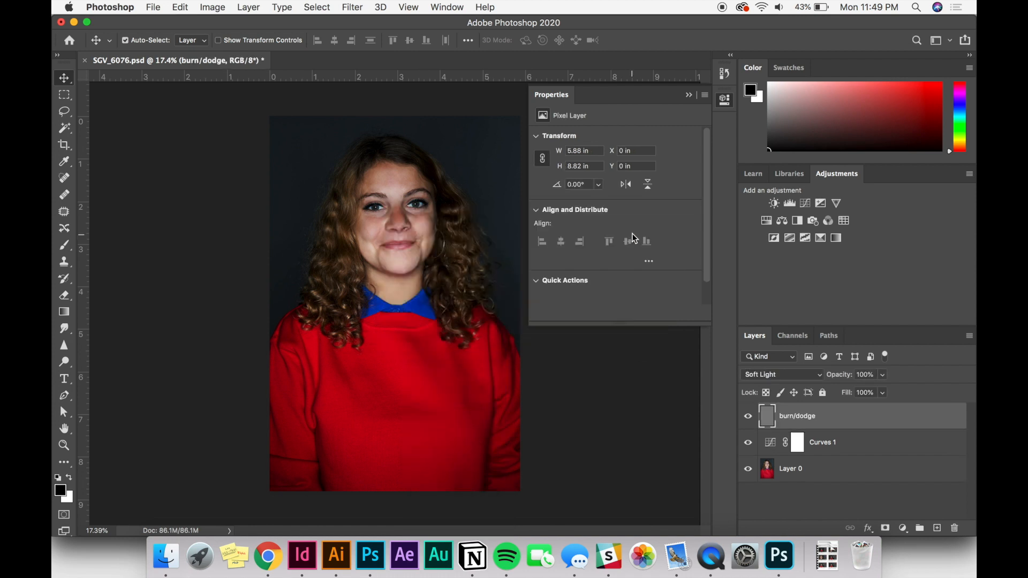
pyautogui.click(689, 94)
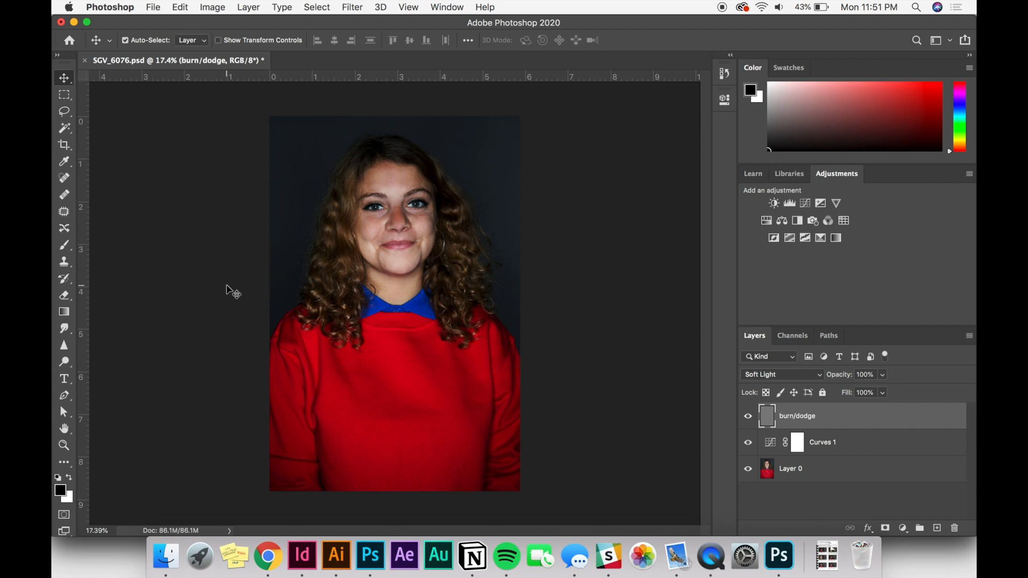
# - Set up the Brush tool with a 46 px soft round tip and 10% opacity for working on the face
pyautogui.scroll(5, 406, 207)
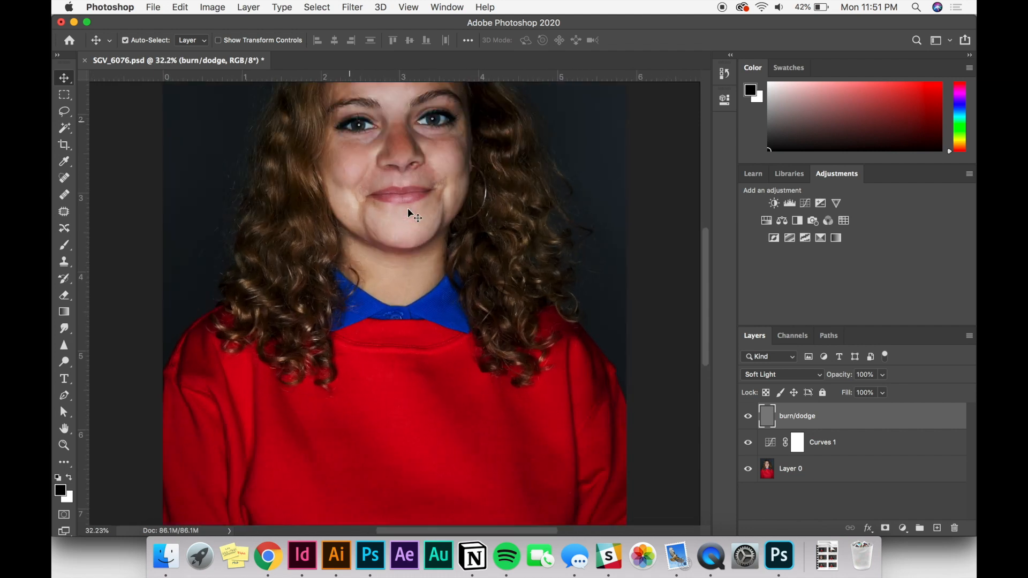
pyautogui.scroll(5, 407, 208)
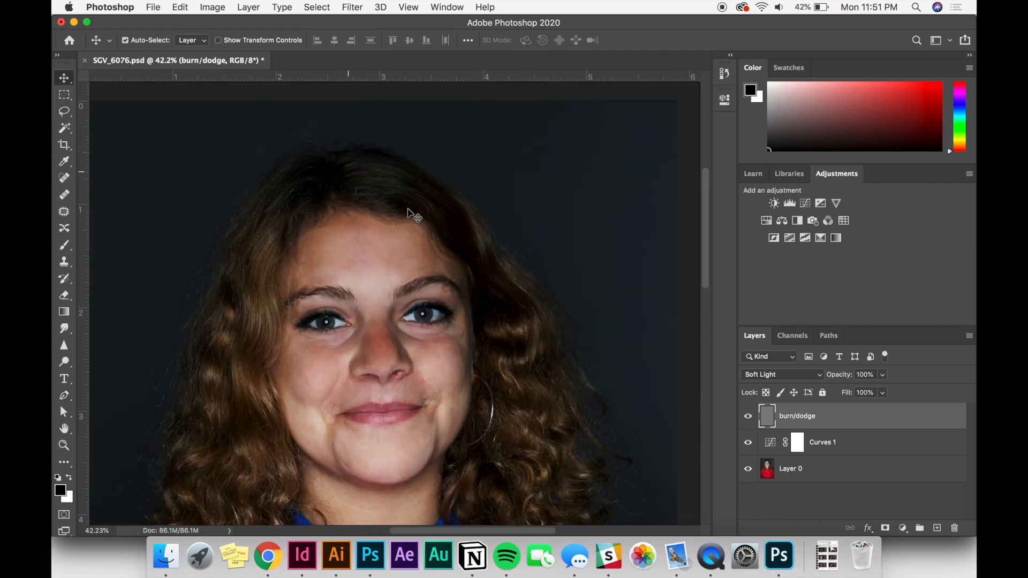
pyautogui.scroll(5, 408, 213)
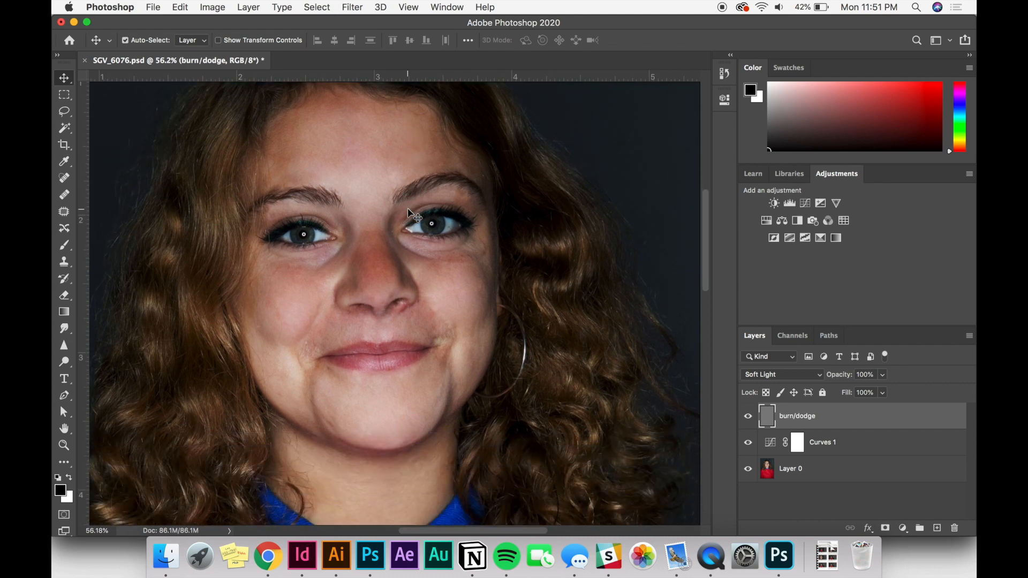
pyautogui.scroll(5, 408, 209)
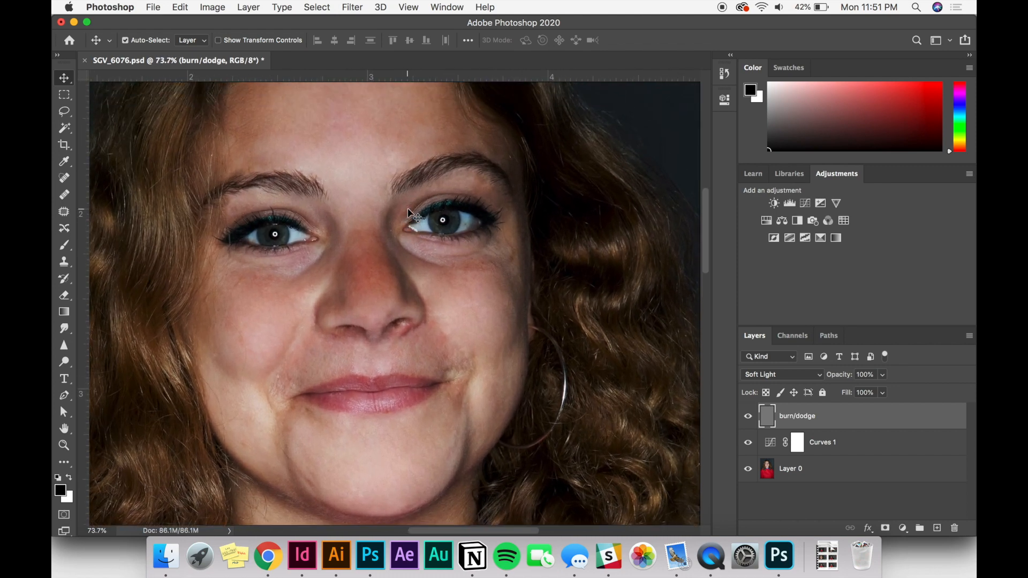
pyautogui.click(66, 243)
pyautogui.click(144, 42)
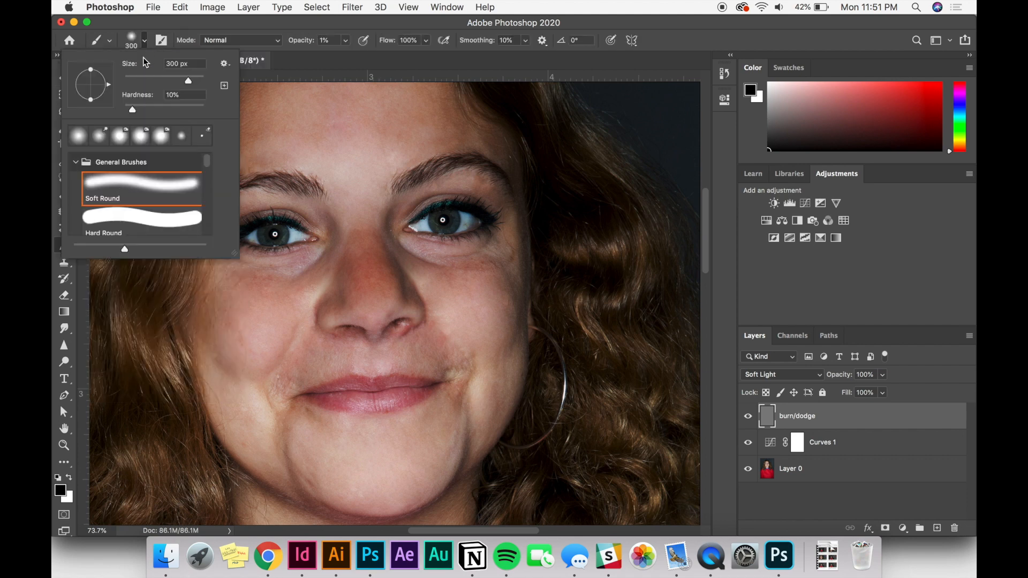
pyautogui.click(141, 81)
pyautogui.moveTo(127, 107); pyautogui.dragTo(143, 79)
pyautogui.click(346, 41)
pyautogui.click(332, 41)
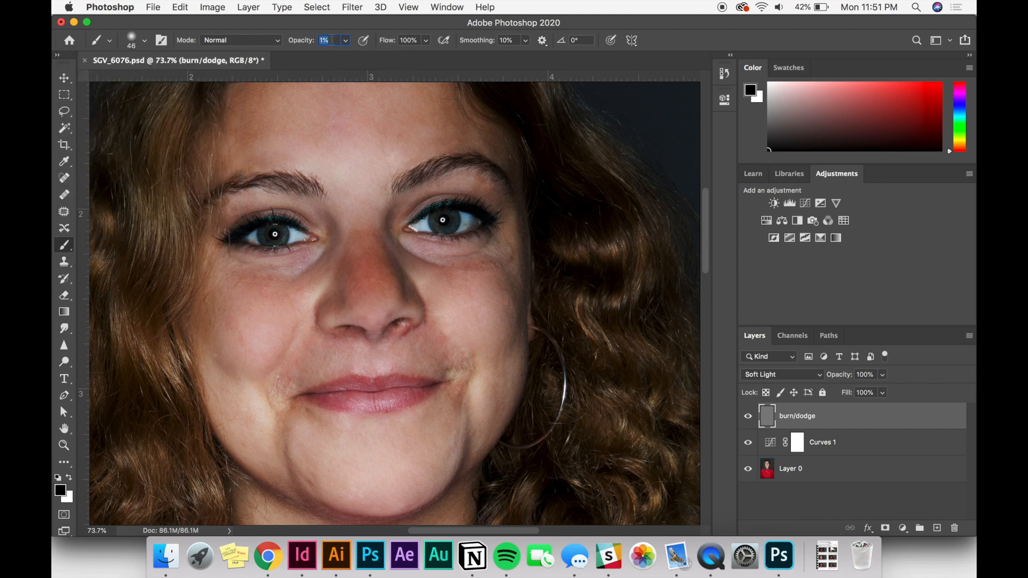
pyautogui.write('10')
pyautogui.press('Return')
# - Brush white on the burn/dodge layer to lighten the shadows under and beside both eyes
pyautogui.click(68, 478)
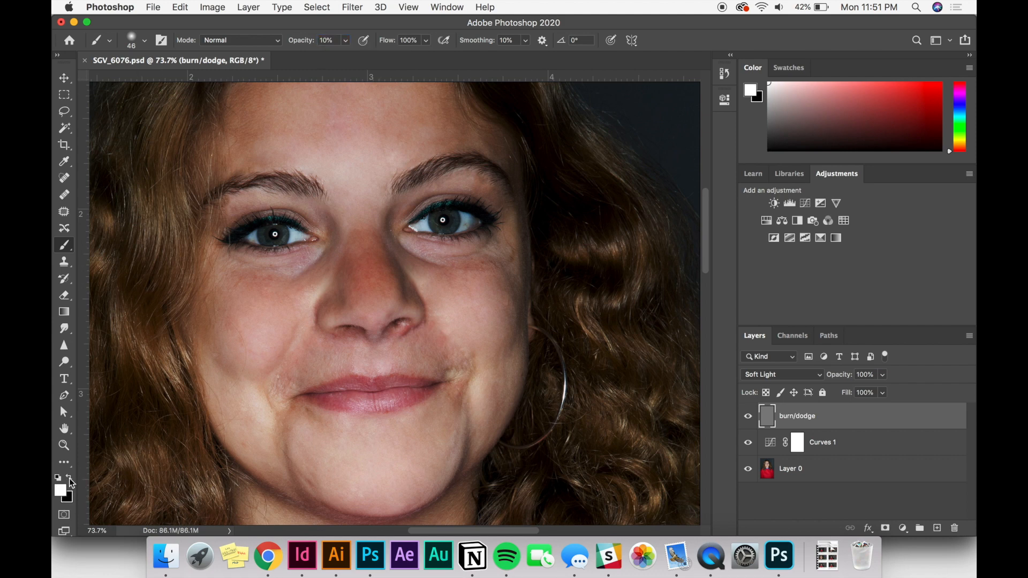
pyautogui.scroll(1, 243, 299)
pyautogui.scroll(3, 244, 298)
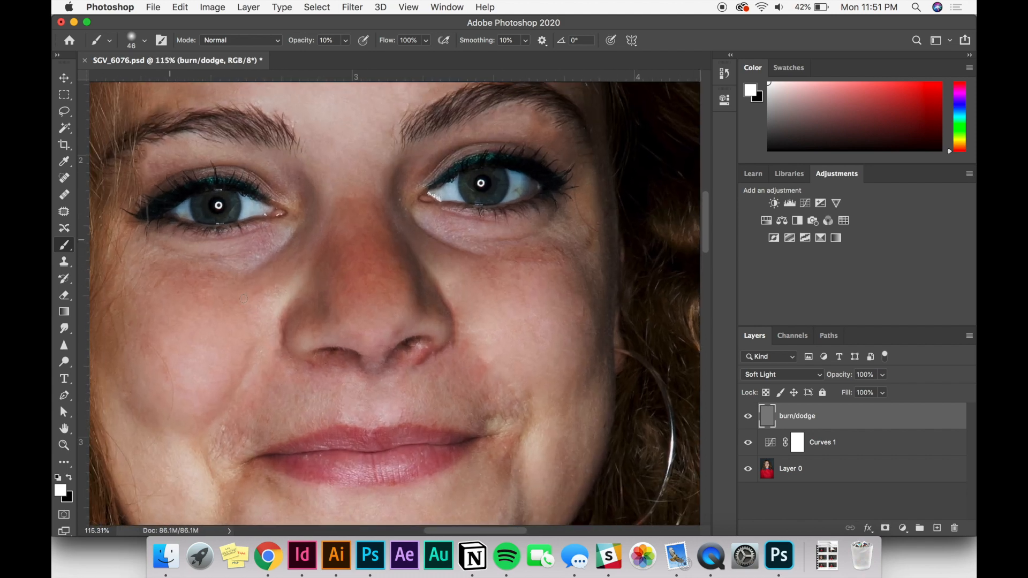
pyautogui.moveTo(201, 240)
pyautogui.mouseDown()
pyautogui.moveTo(258, 231)
pyautogui.moveTo(184, 252)
pyautogui.moveTo(208, 253)
pyautogui.moveTo(157, 234)
pyautogui.moveTo(242, 243)
pyautogui.moveTo(268, 233)
pyautogui.moveTo(234, 251)
pyautogui.moveTo(164, 246)
pyautogui.moveTo(218, 259)
pyautogui.mouseUp()
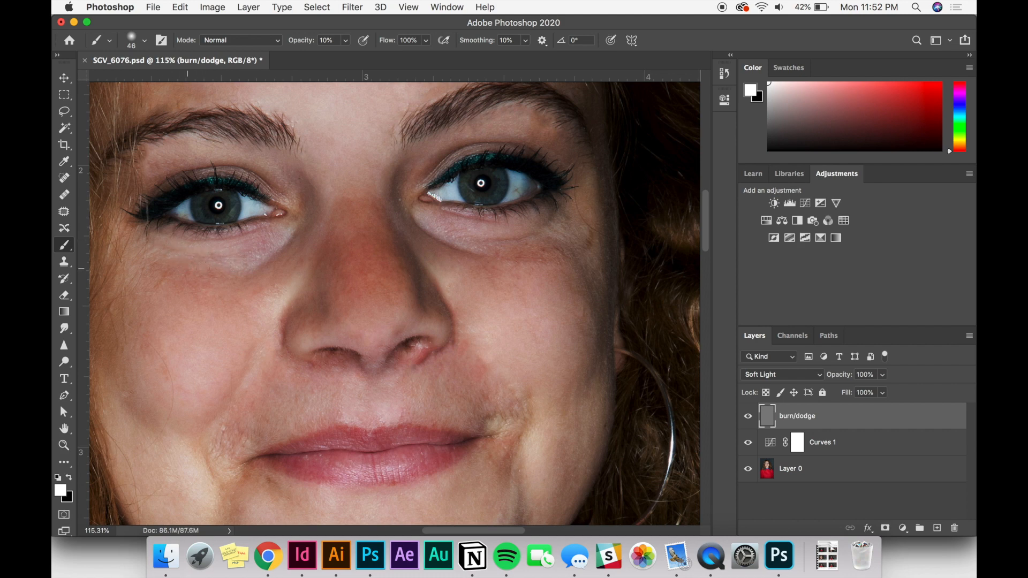
pyautogui.moveTo(412, 224)
pyautogui.mouseDown()
pyautogui.moveTo(472, 215)
pyautogui.moveTo(434, 206)
pyautogui.moveTo(504, 216)
pyautogui.moveTo(437, 222)
pyautogui.moveTo(465, 236)
pyautogui.moveTo(521, 239)
pyautogui.moveTo(544, 227)
pyautogui.moveTo(499, 218)
pyautogui.moveTo(540, 205)
pyautogui.moveTo(514, 228)
pyautogui.moveTo(542, 243)
pyautogui.moveTo(535, 252)
pyautogui.moveTo(450, 245)
pyautogui.moveTo(418, 225)
pyautogui.moveTo(470, 246)
pyautogui.moveTo(397, 203)
pyautogui.moveTo(449, 255)
pyautogui.moveTo(415, 236)
pyautogui.mouseUp()
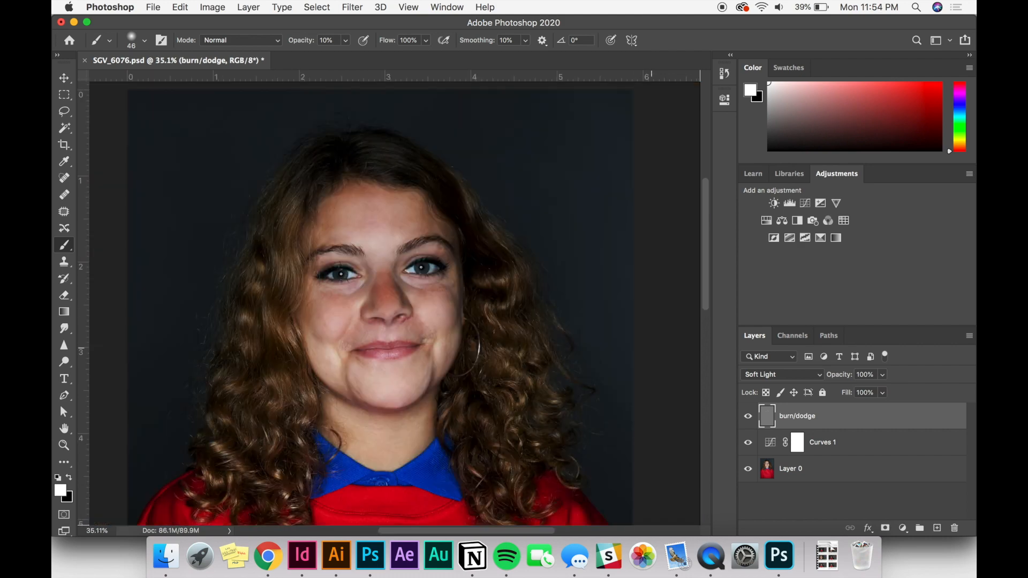
# - Toggle the burn/dodge layer's visibility to compare the face before and after the dodging
pyautogui.click(747, 416)
pyautogui.click(747, 417)
pyautogui.click(748, 417)
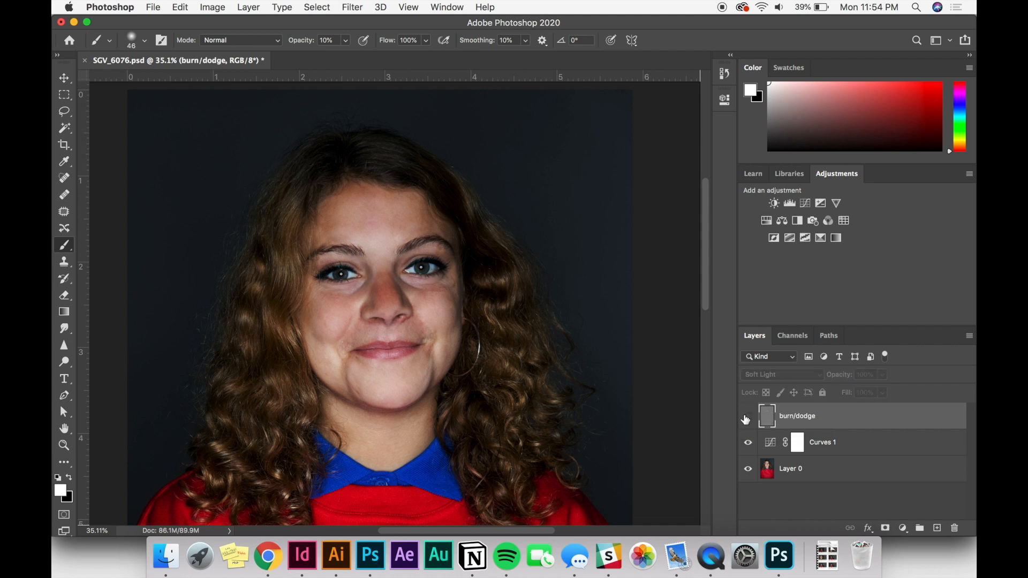
pyautogui.click(747, 417)
# - Switch the painting colour to black and enlarge the brush to 65 px for burning the face
pyautogui.scroll(3, 401, 309)
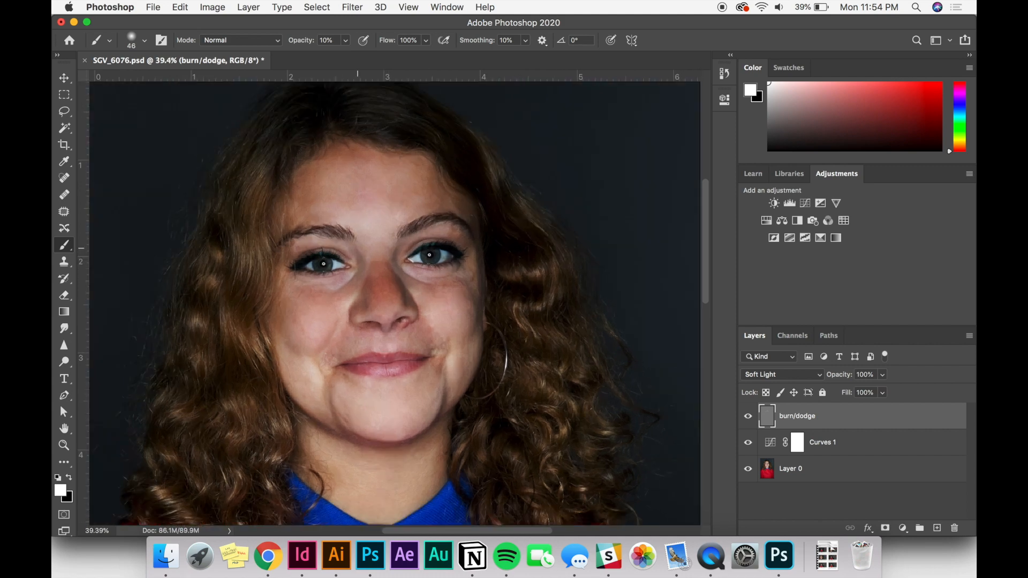
pyautogui.scroll(3, 299, 273)
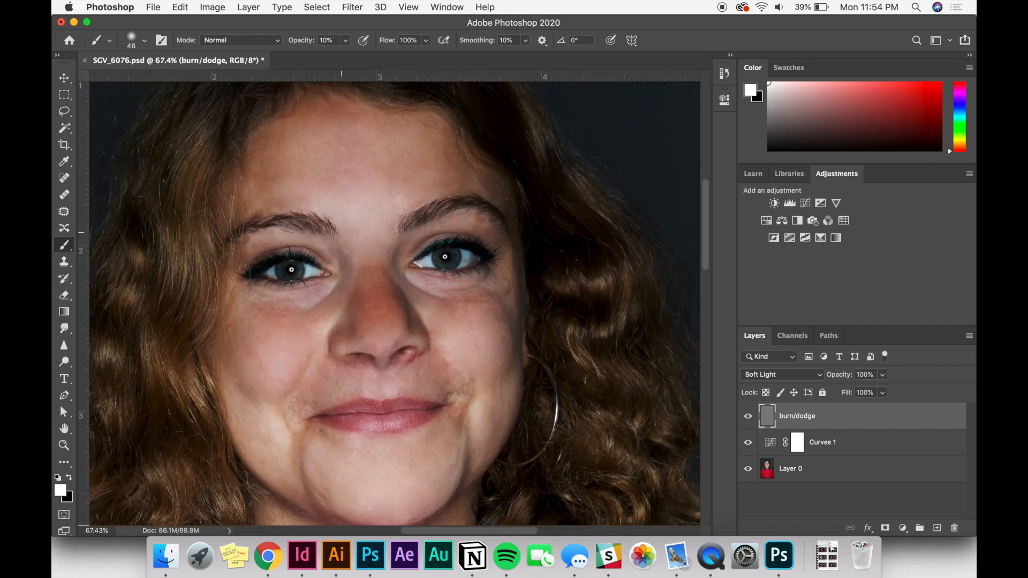
pyautogui.click(69, 476)
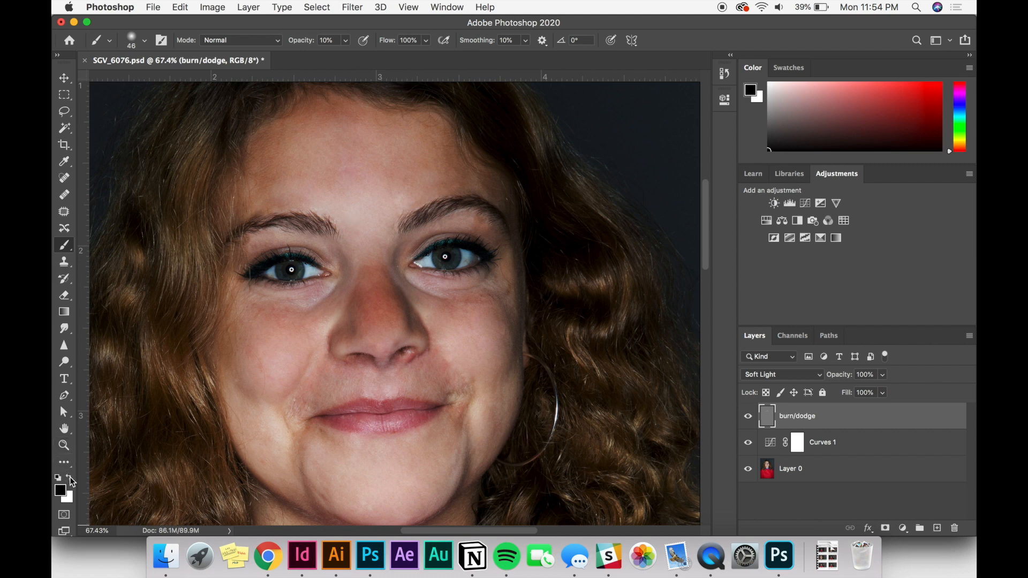
pyautogui.click(146, 43)
pyautogui.moveTo(143, 80); pyautogui.dragTo(151, 81)
pyautogui.click(145, 40)
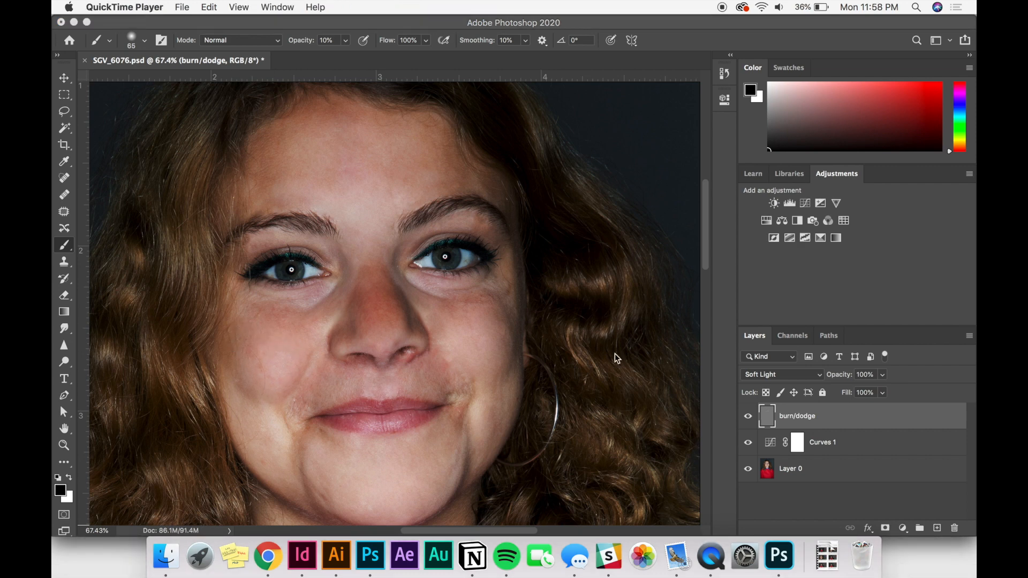
# - Hide the portrait layer to view the dodge and burn strokes on their own
pyautogui.click(749, 470)
pyautogui.click(748, 470)
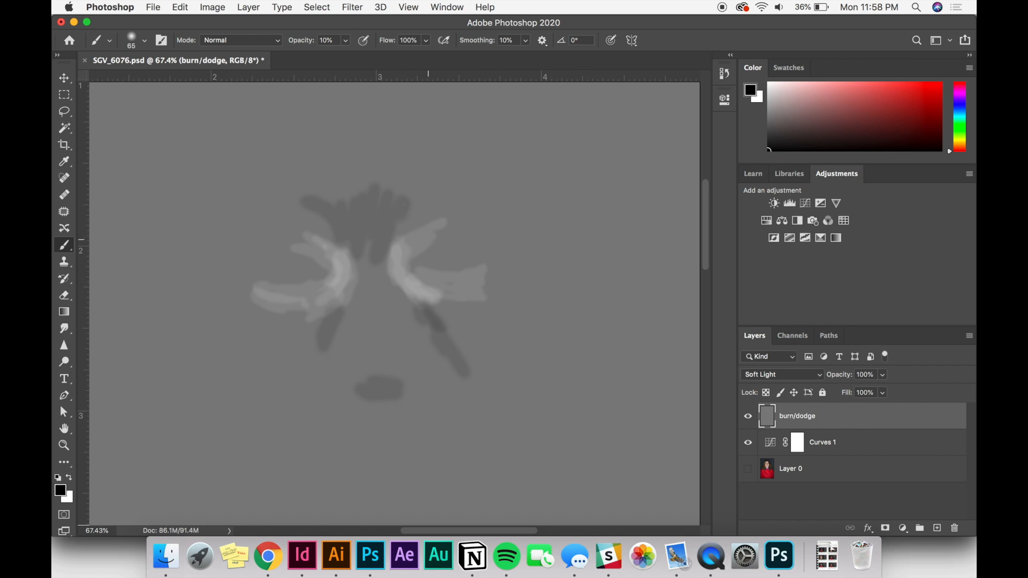
# - Apply a Gaussian Blur with a radius of about 8 pixels to the burn/dodge layer and show the portrait layer again
pyautogui.click(360, 7)
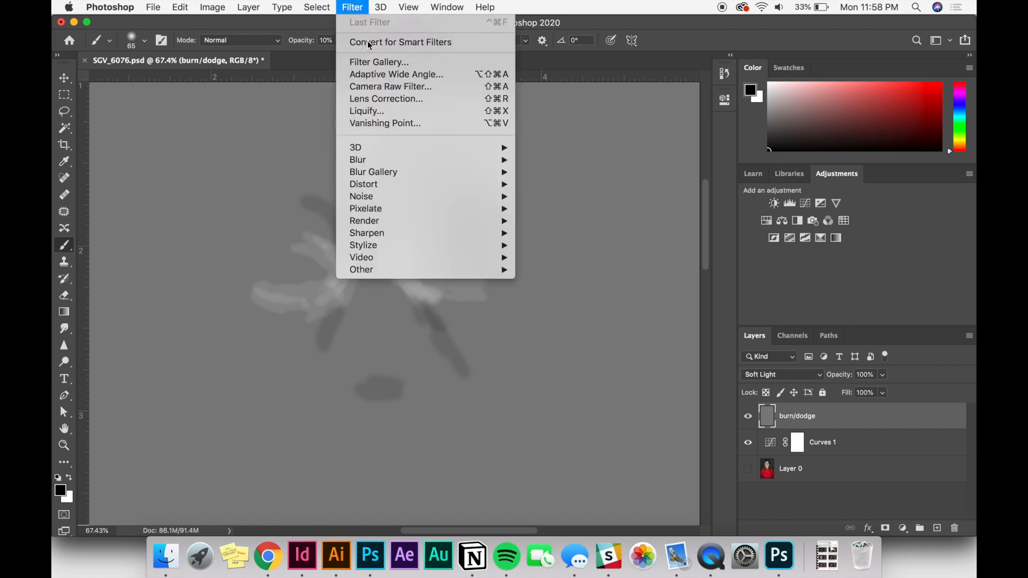
pyautogui.moveTo(406, 161)
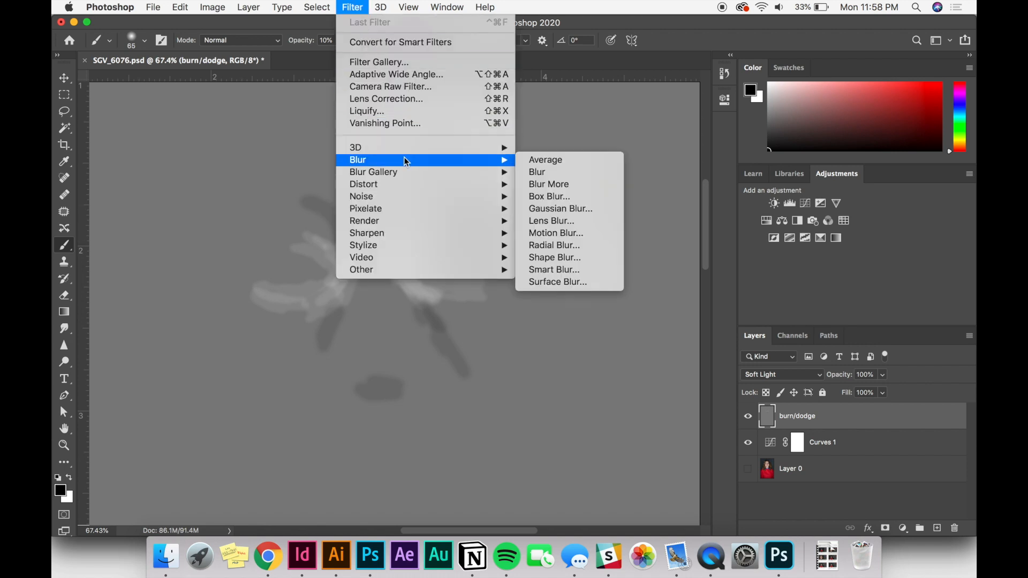
pyautogui.click(557, 215)
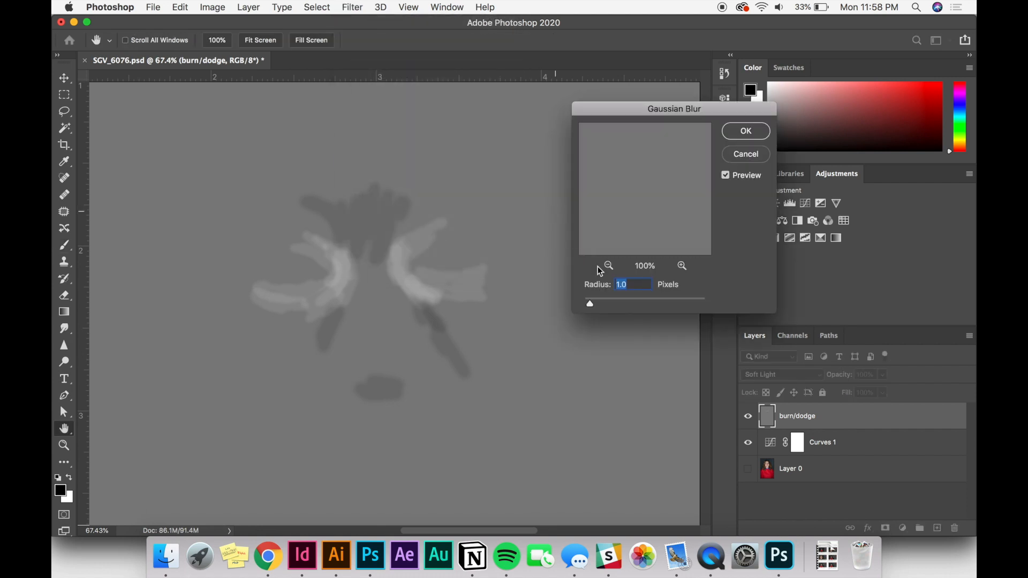
pyautogui.moveTo(594, 307); pyautogui.dragTo(620, 307)
pyautogui.moveTo(631, 309); pyautogui.dragTo(660, 308)
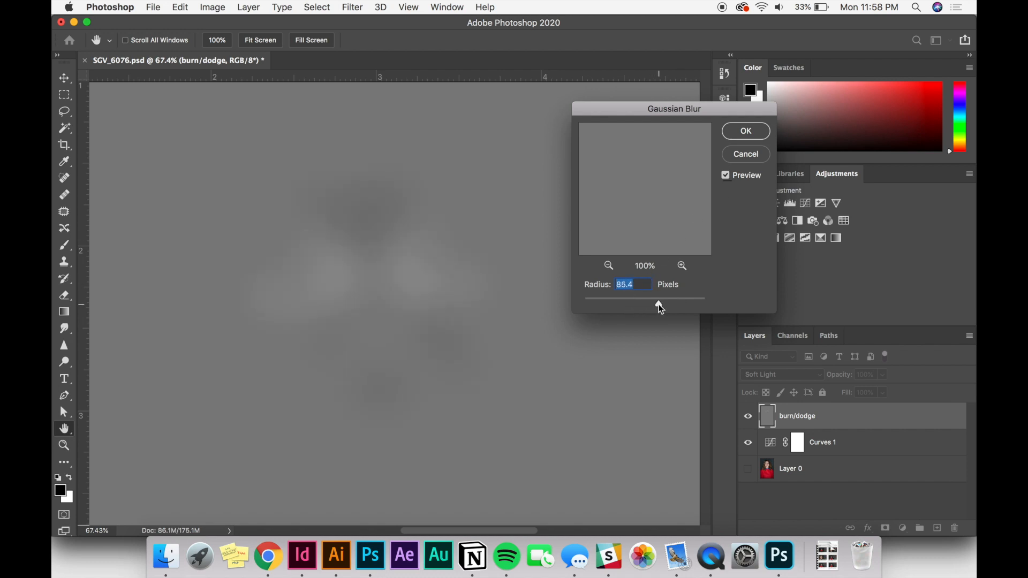
pyautogui.moveTo(661, 309); pyautogui.dragTo(632, 311)
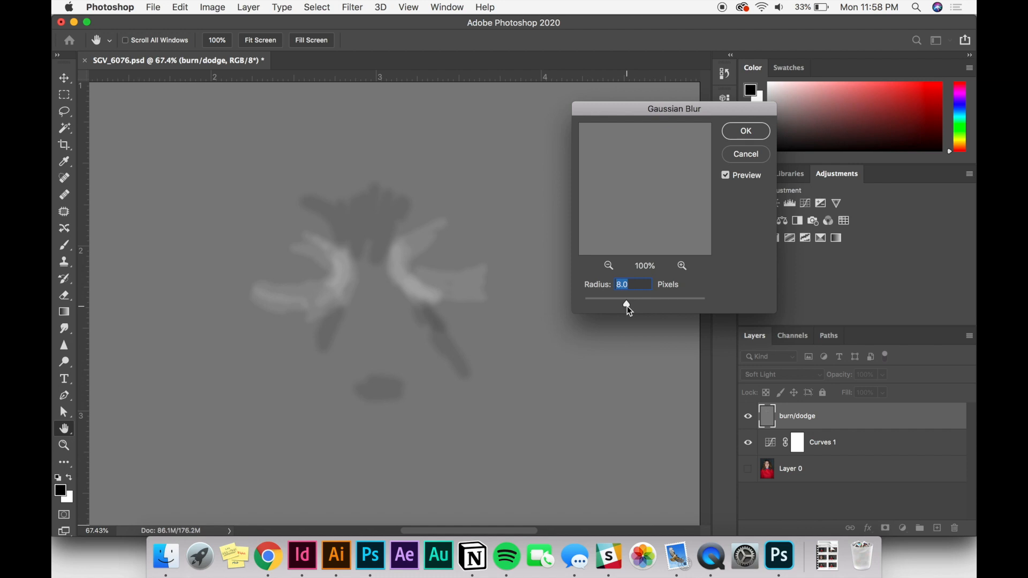
pyautogui.click(745, 131)
pyautogui.click(748, 469)
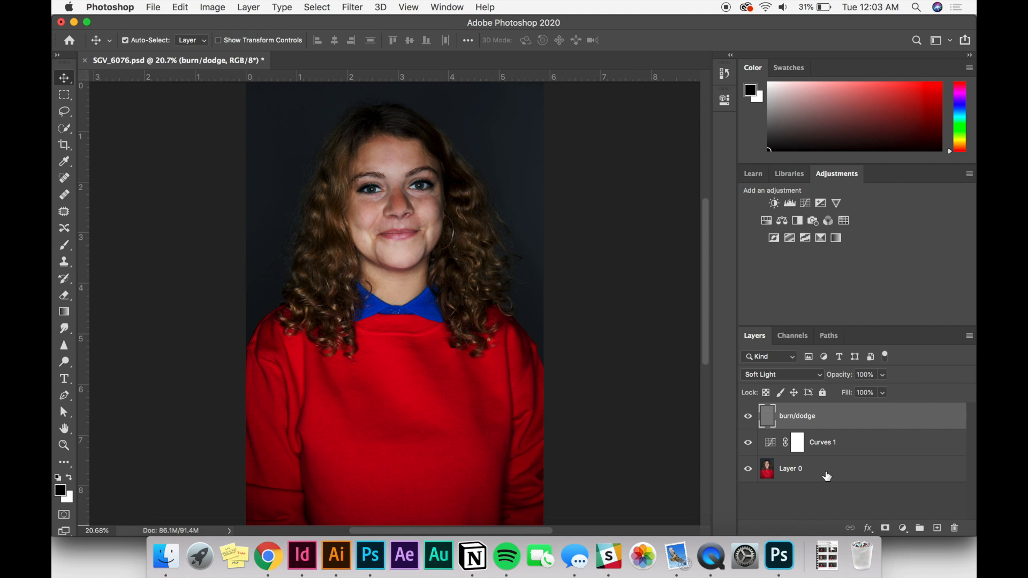
# - Select the red sweater, blue collar and face on Layer 0 with the Quick Selection tool at a 270 px brush size
pyautogui.click(827, 475)
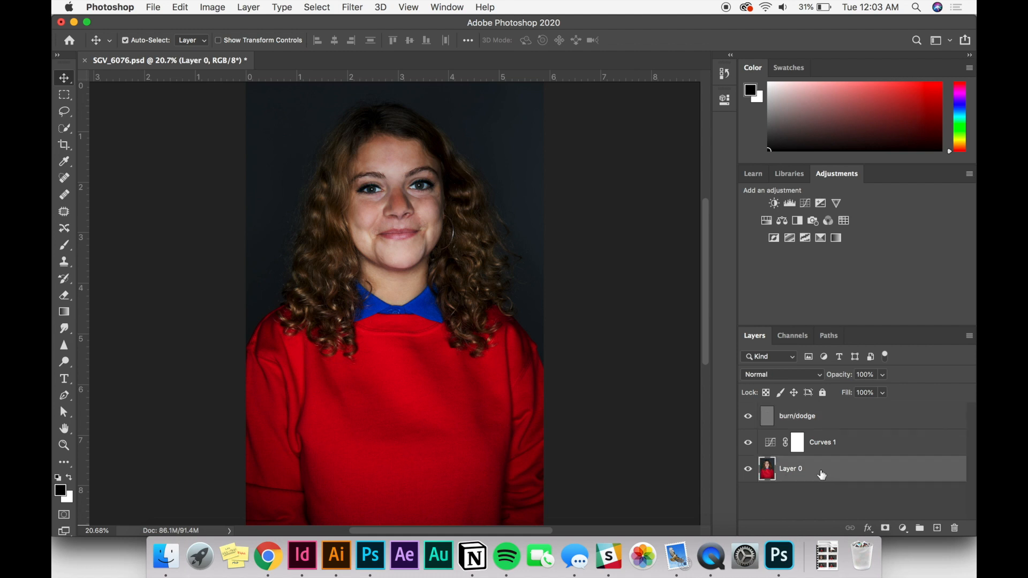
pyautogui.click(64, 127)
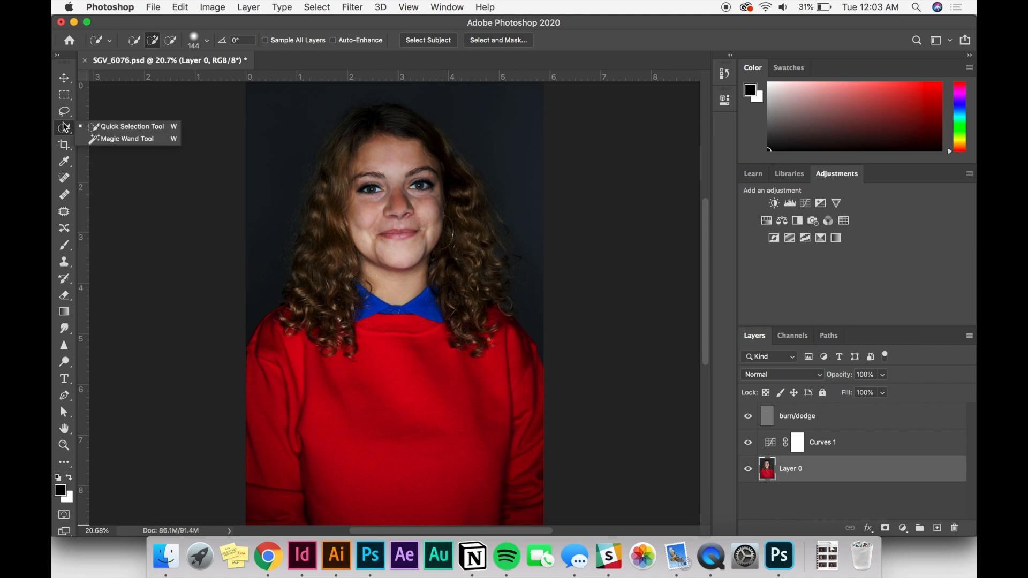
pyautogui.click(65, 128)
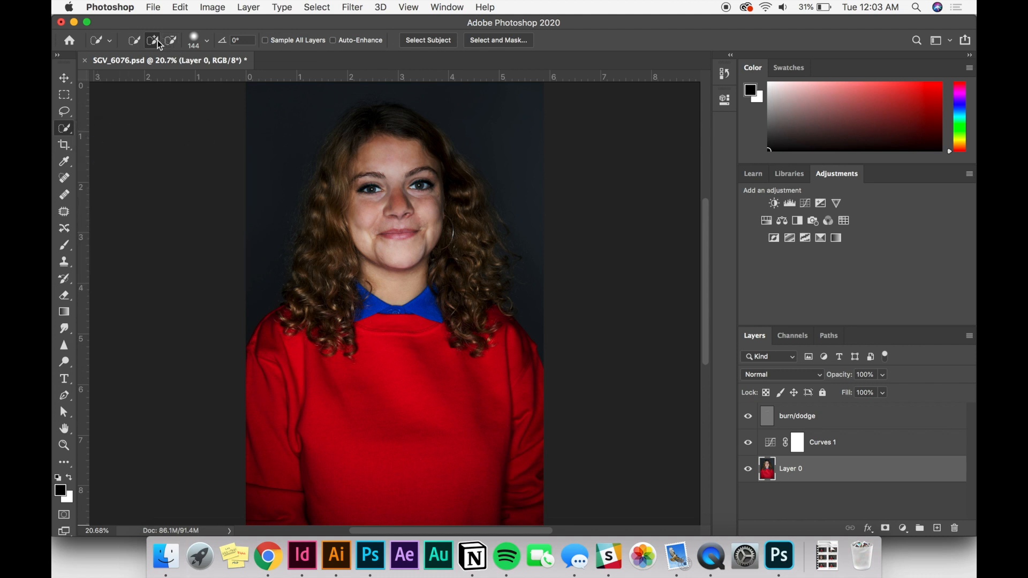
pyautogui.click(206, 40)
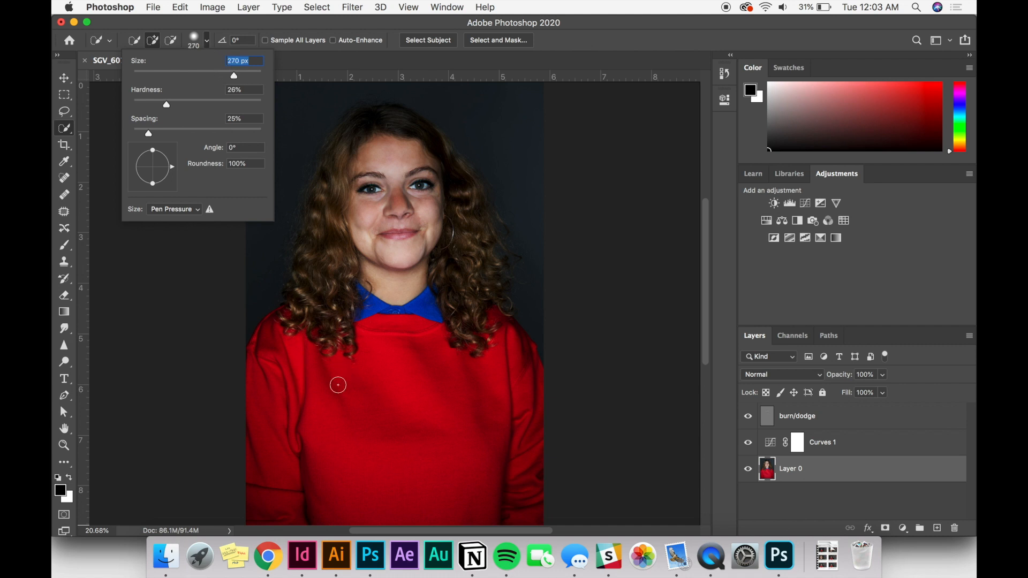
pyautogui.click(338, 385)
pyautogui.moveTo(338, 385)
pyautogui.mouseDown()
pyautogui.moveTo(378, 437)
pyautogui.moveTo(379, 507)
pyautogui.mouseUp()
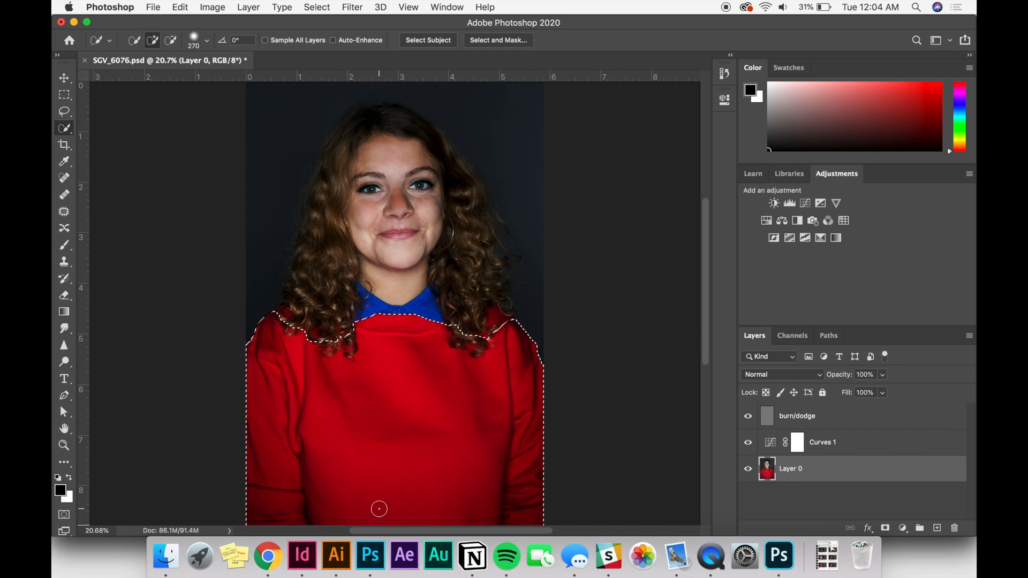
pyautogui.moveTo(400, 406)
pyautogui.mouseDown()
pyautogui.moveTo(378, 191)
pyautogui.moveTo(381, 162)
pyautogui.moveTo(406, 159)
pyautogui.mouseUp()
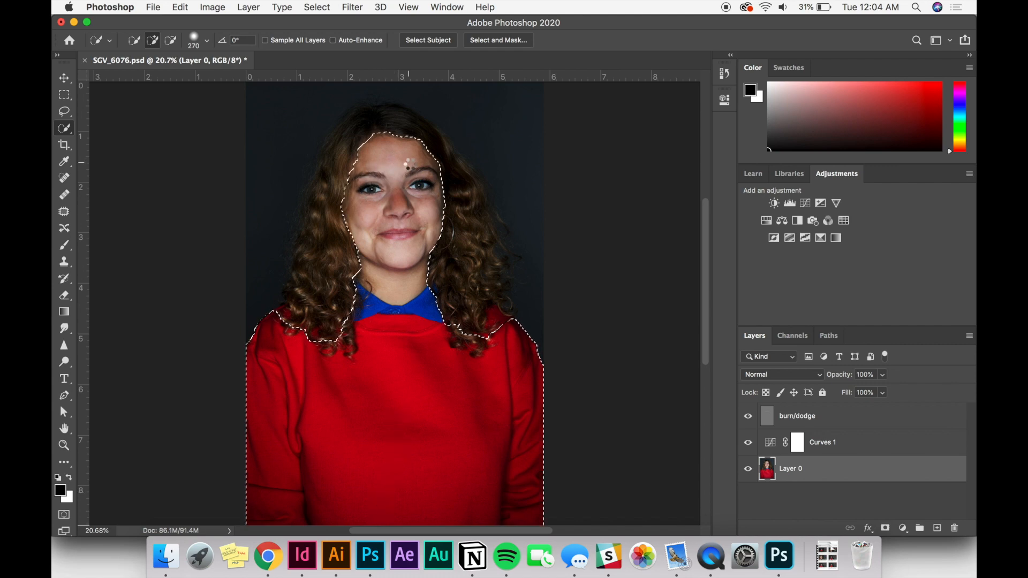
# - Add the hair on the side without the visible earring to the selection and subtract the background that gets included there
pyautogui.scroll(5, 408, 165)
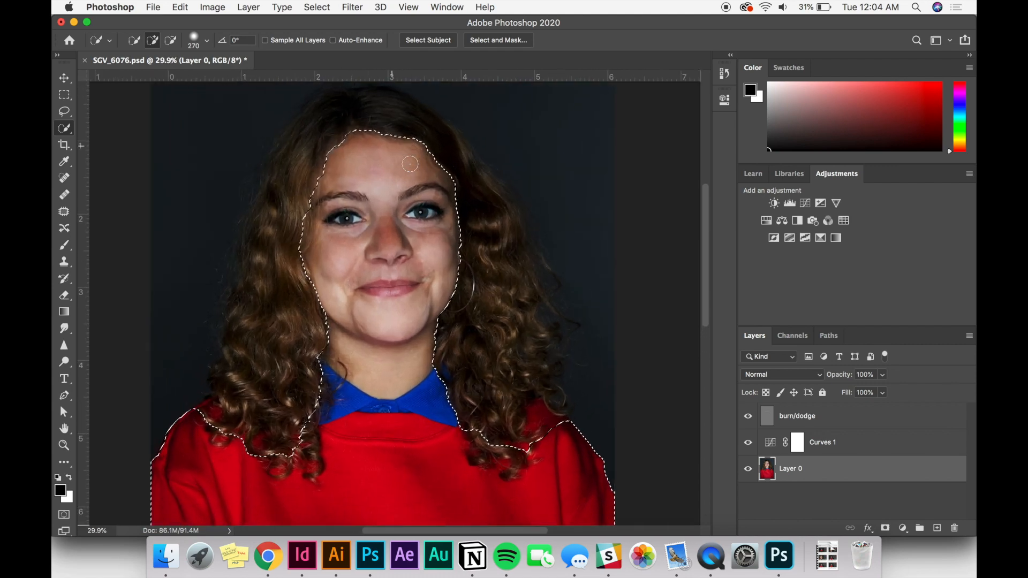
pyautogui.moveTo(278, 390)
pyautogui.mouseDown()
pyautogui.moveTo(276, 338)
pyautogui.moveTo(333, 200)
pyautogui.mouseUp()
pyautogui.press('super+minus')
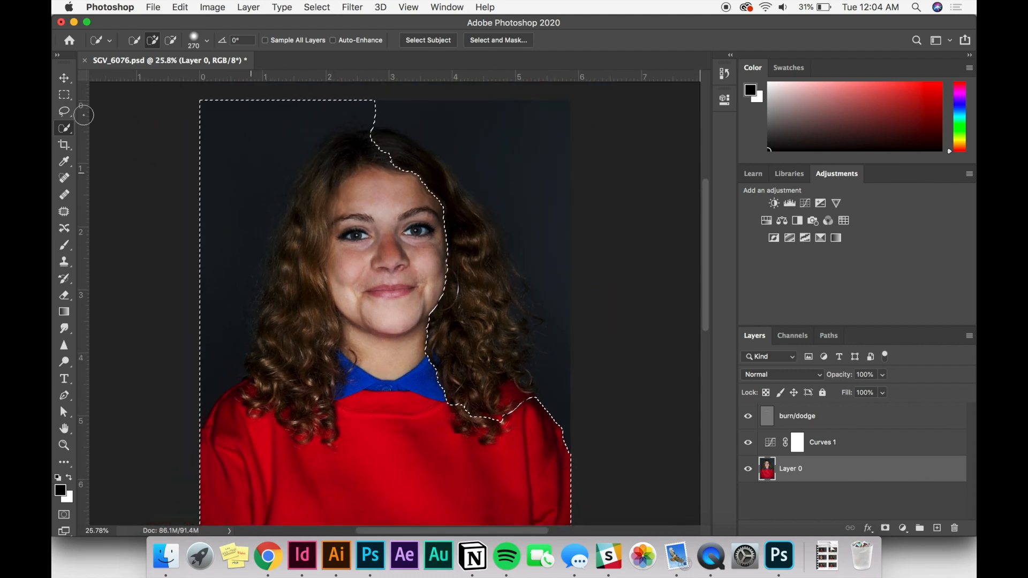
pyautogui.click(172, 40)
pyautogui.moveTo(208, 95)
pyautogui.mouseDown()
pyautogui.moveTo(216, 152)
pyautogui.moveTo(199, 265)
pyautogui.moveTo(247, 229)
pyautogui.moveTo(339, 107)
pyautogui.moveTo(377, 105)
pyautogui.mouseUp()
pyautogui.click(158, 42)
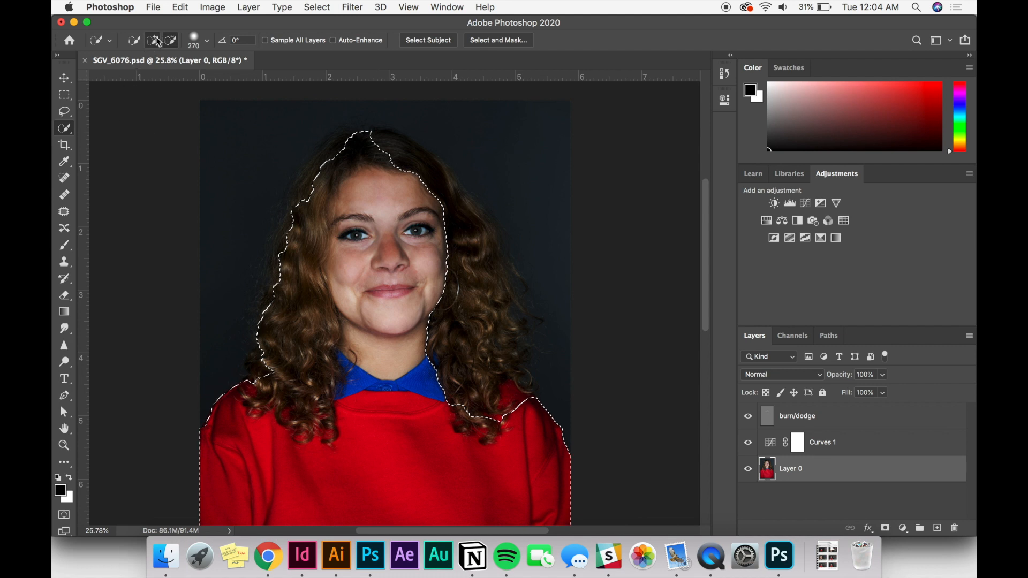
# - Extend the selection over the hair on the earring side and subtract the background beside it so only the woman is selected
pyautogui.moveTo(428, 194)
pyautogui.mouseDown()
pyautogui.moveTo(390, 155)
pyautogui.moveTo(423, 166)
pyautogui.moveTo(463, 242)
pyautogui.moveTo(486, 237)
pyautogui.moveTo(491, 297)
pyautogui.mouseUp()
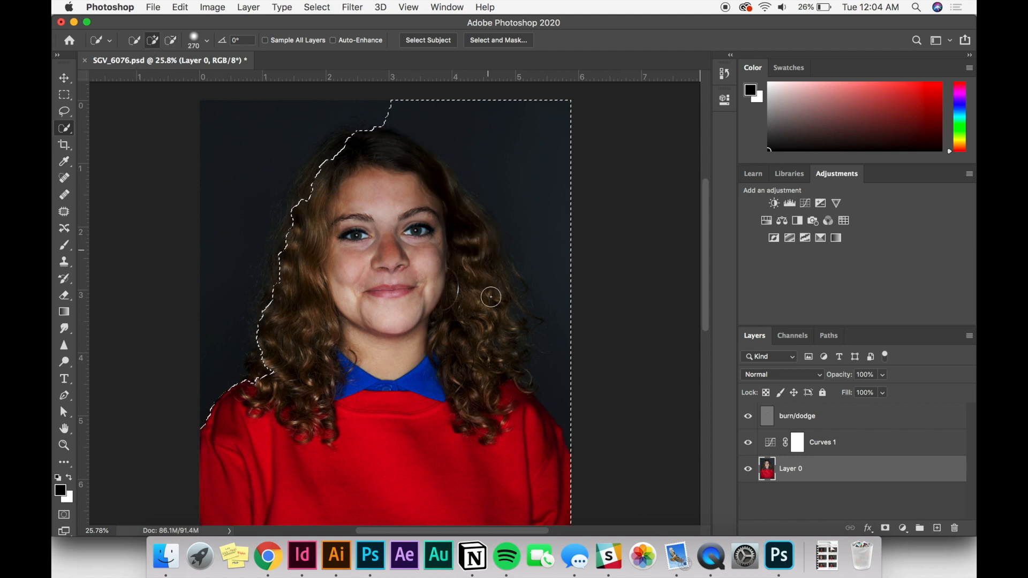
pyautogui.scroll(3, 497, 328)
pyautogui.hscroll(2, 497, 328)
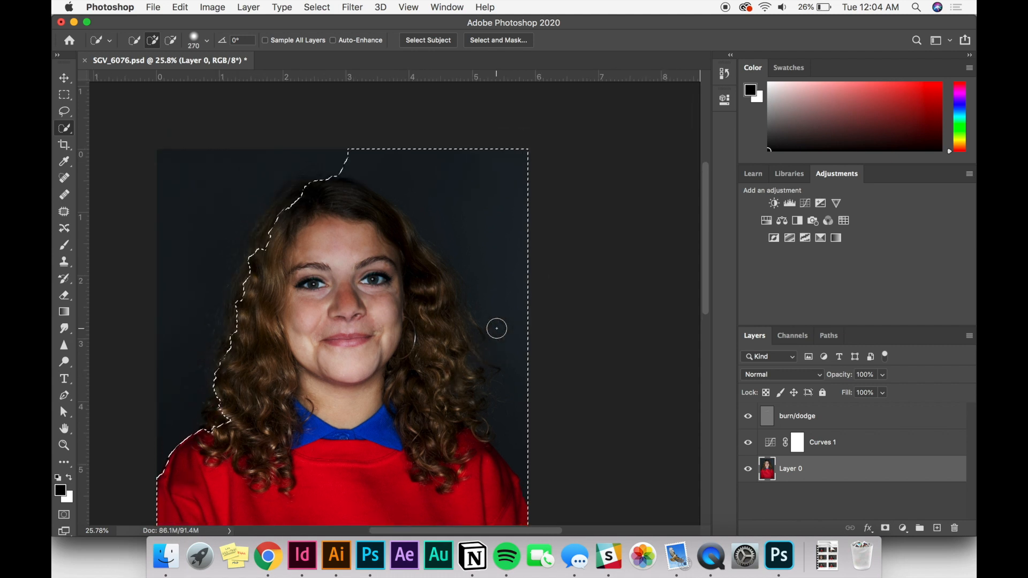
pyautogui.scroll(2, 497, 328)
pyautogui.moveTo(321, 108)
pyautogui.mouseDown()
pyautogui.moveTo(416, 145)
pyautogui.moveTo(477, 193)
pyautogui.moveTo(533, 319)
pyautogui.moveTo(539, 443)
pyautogui.mouseUp()
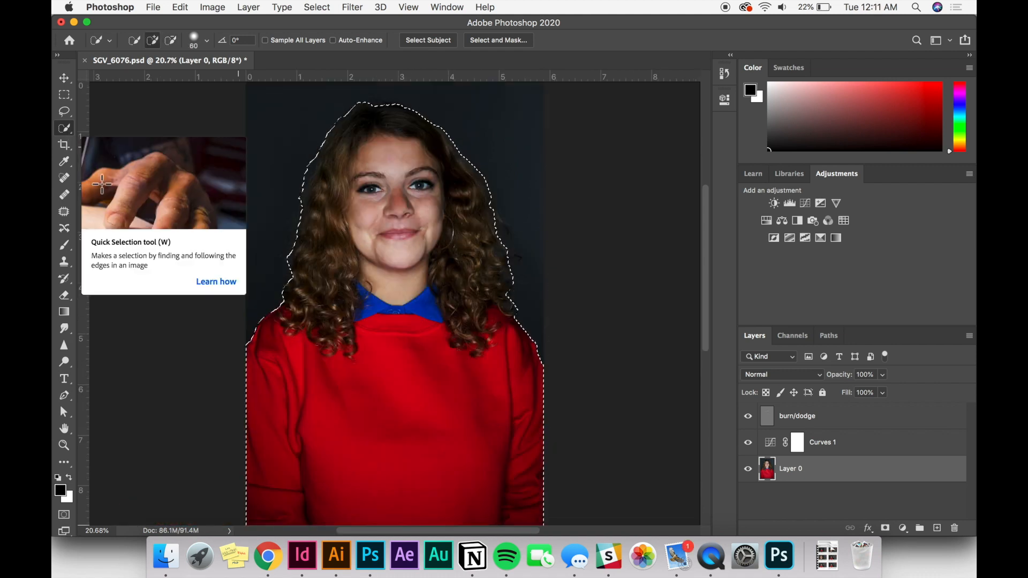
# - Open Select and Mask for the selection and preview the cutout against white at 50% opacity
pyautogui.click(499, 40)
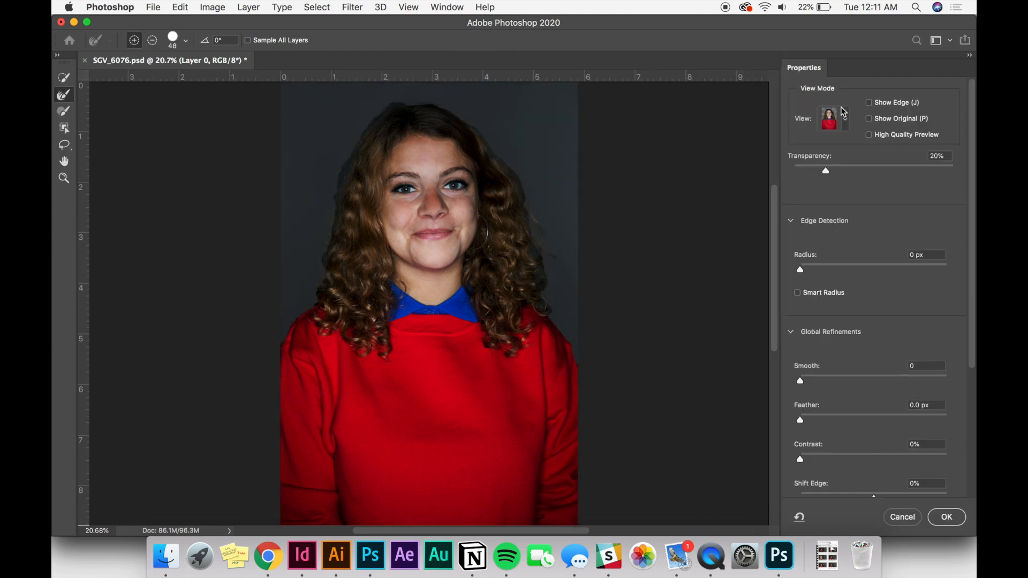
pyautogui.click(847, 120)
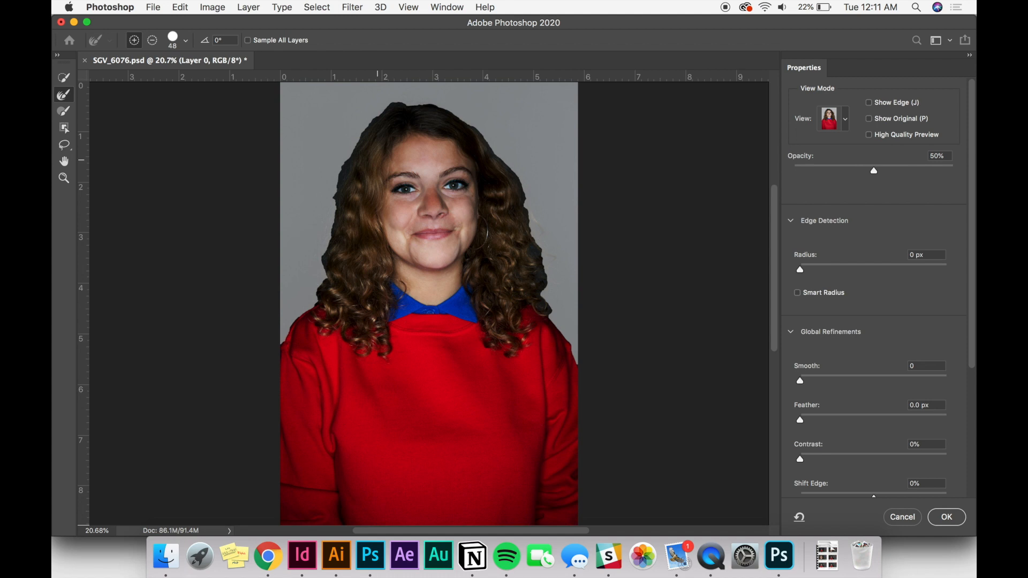
pyautogui.scroll(5, 441, 197)
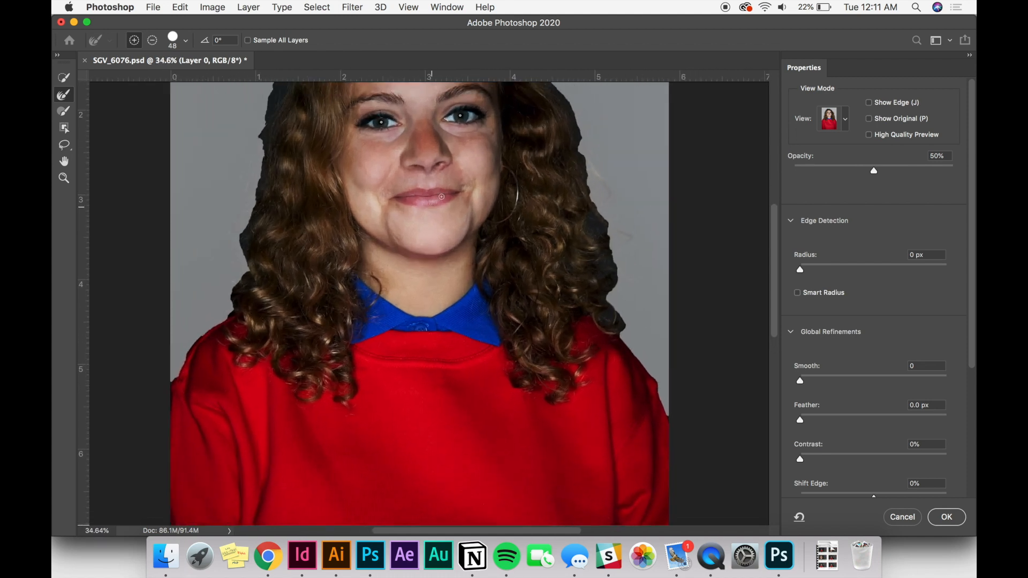
pyautogui.scroll(4, 442, 197)
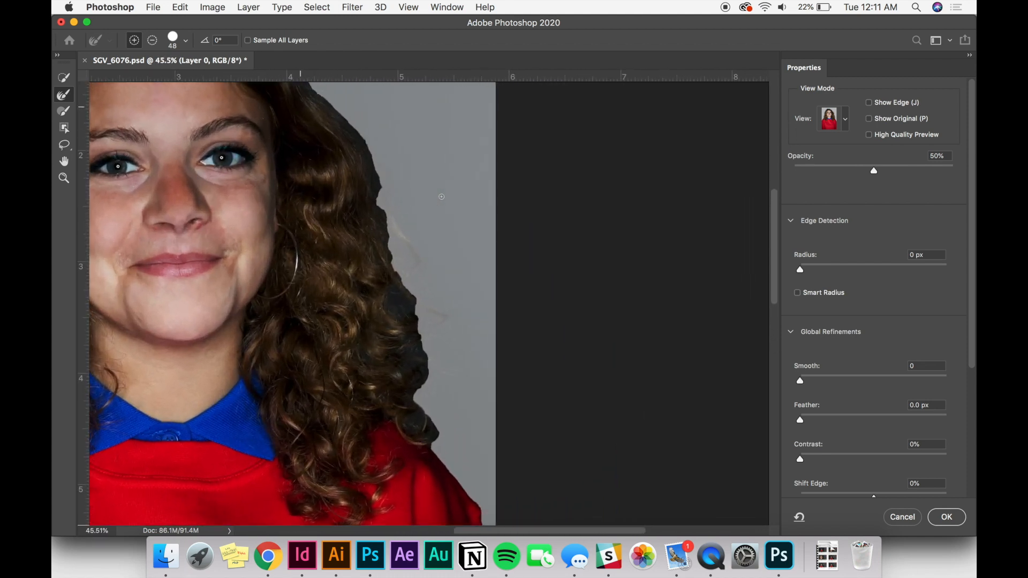
pyautogui.scroll(3, 441, 196)
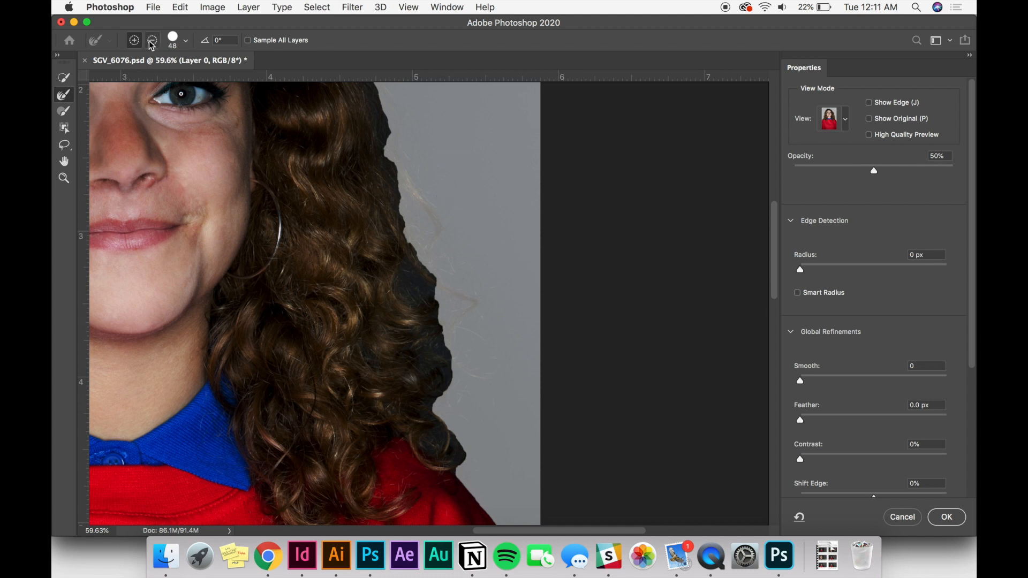
# - Enlarge the Refine Edge brush to 97 px and brush along the curls and stray strands on the earring side
pyautogui.click(185, 40)
pyautogui.moveTo(154, 77); pyautogui.dragTo(165, 78)
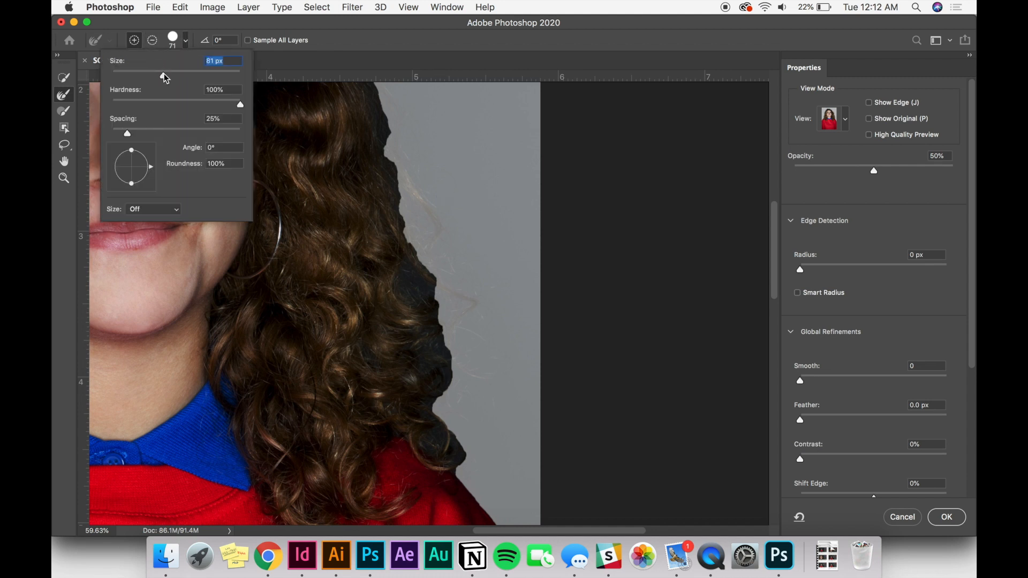
pyautogui.click(190, 42)
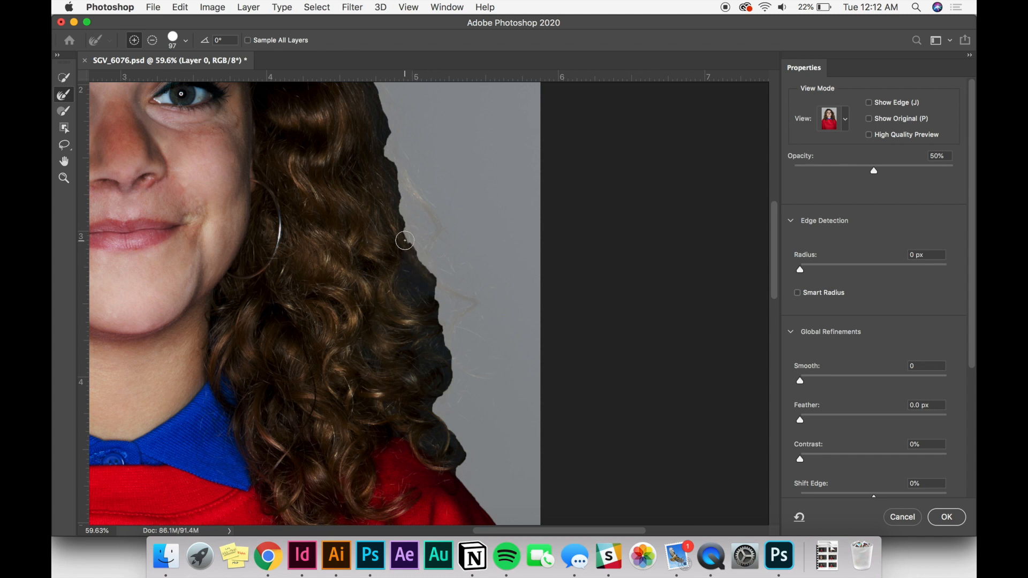
pyautogui.moveTo(404, 240)
pyautogui.mouseDown()
pyautogui.moveTo(436, 281)
pyautogui.moveTo(424, 272)
pyautogui.moveTo(444, 315)
pyautogui.moveTo(431, 305)
pyautogui.moveTo(453, 372)
pyautogui.moveTo(437, 403)
pyautogui.moveTo(464, 454)
pyautogui.moveTo(454, 458)
pyautogui.moveTo(440, 413)
pyautogui.moveTo(441, 328)
pyautogui.mouseUp()
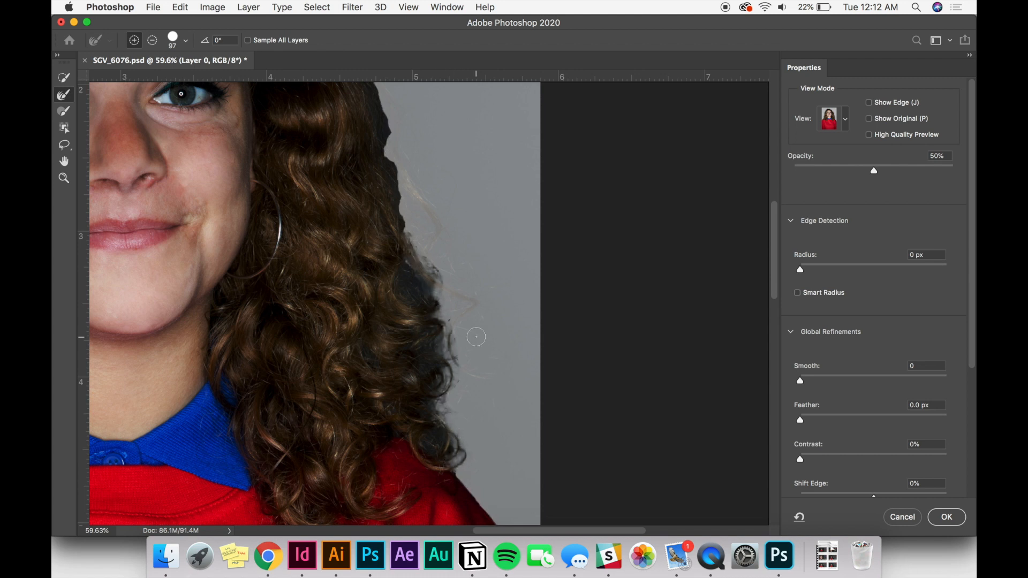
pyautogui.scroll(4, 472, 339)
pyautogui.moveTo(425, 334)
pyautogui.mouseDown()
pyautogui.moveTo(429, 310)
pyautogui.moveTo(381, 225)
pyautogui.mouseUp()
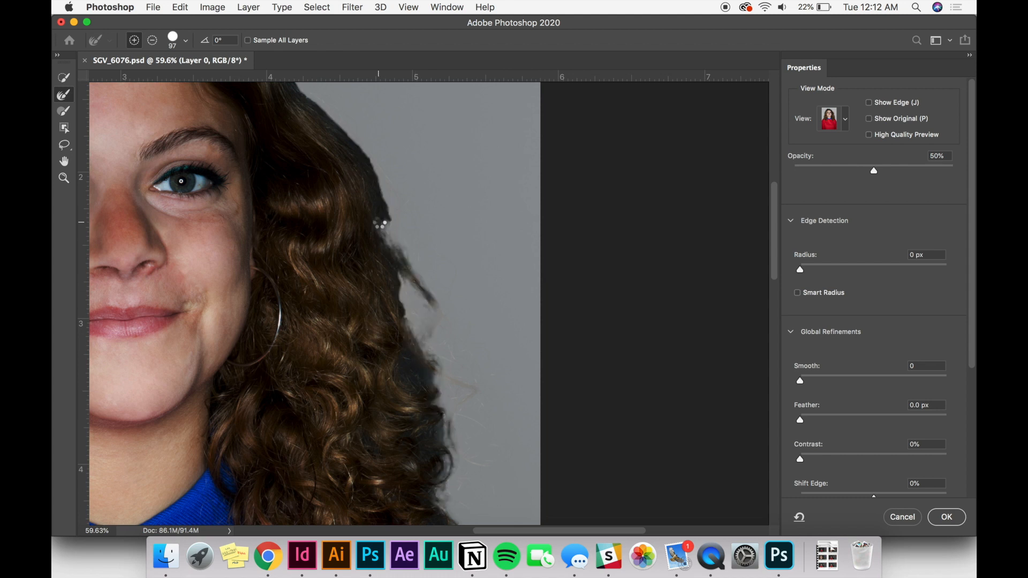
pyautogui.moveTo(415, 330); pyautogui.dragTo(396, 280)
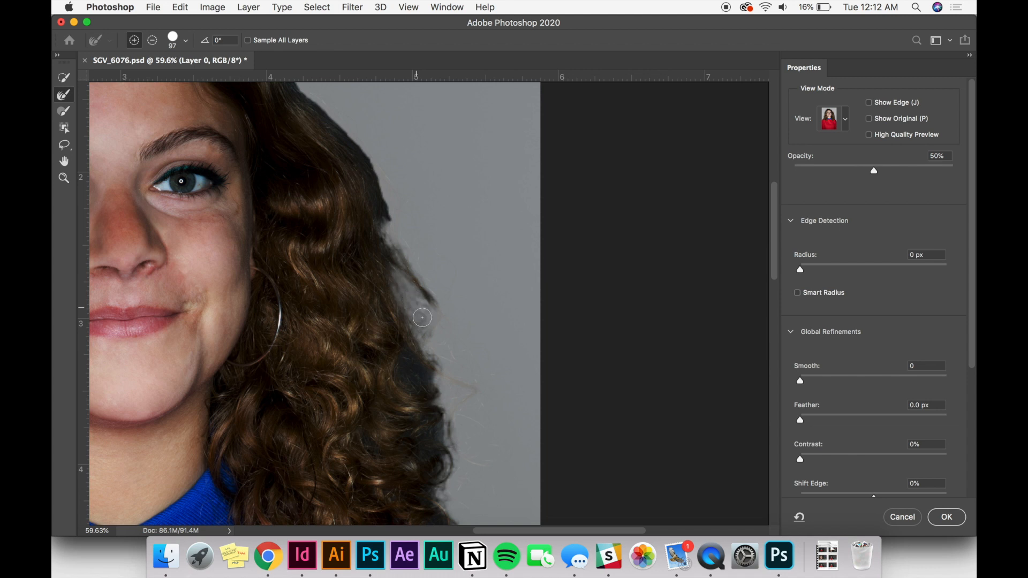
pyautogui.moveTo(424, 351)
pyautogui.mouseDown()
pyautogui.moveTo(463, 388)
pyautogui.moveTo(444, 396)
pyautogui.moveTo(450, 434)
pyautogui.moveTo(481, 466)
pyautogui.moveTo(459, 450)
pyautogui.moveTo(447, 393)
pyautogui.moveTo(412, 367)
pyautogui.mouseUp()
# - Refine the hair edge on the earring side from eye level up toward the top of the head
pyautogui.scroll(5, 396, 316)
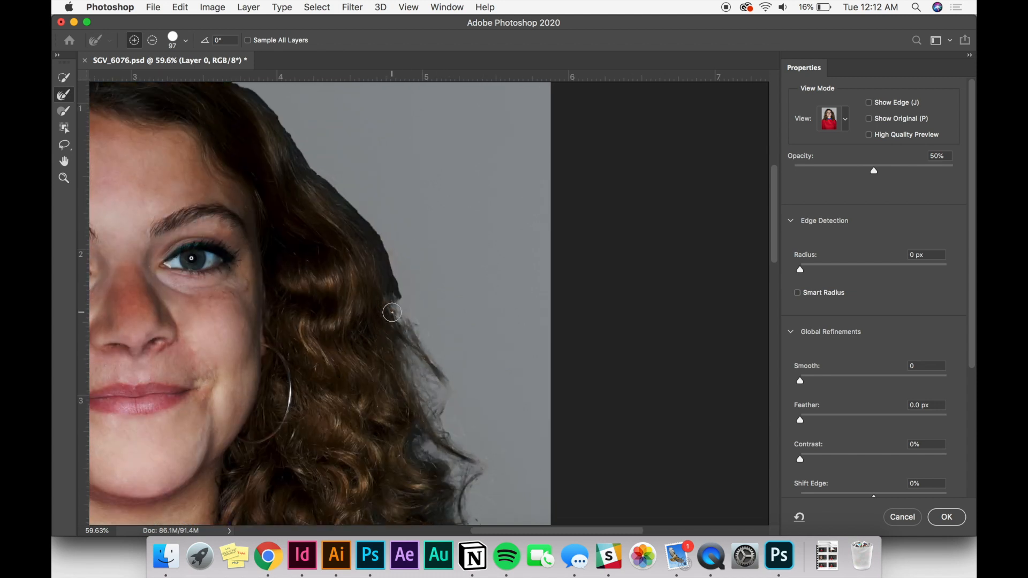
pyautogui.moveTo(402, 322)
pyautogui.mouseDown()
pyautogui.moveTo(422, 350)
pyautogui.moveTo(383, 261)
pyautogui.moveTo(398, 279)
pyautogui.moveTo(316, 195)
pyautogui.mouseUp()
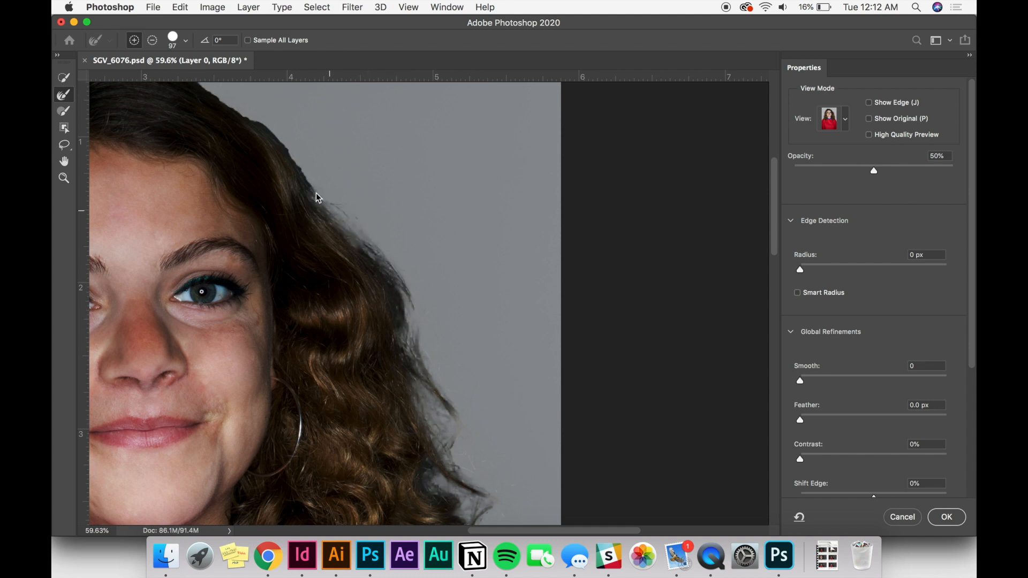
pyautogui.scroll(6, 315, 193)
pyautogui.hscroll(-3, 316, 192)
pyautogui.moveTo(312, 244)
pyautogui.mouseDown()
pyautogui.moveTo(362, 294)
pyautogui.moveTo(334, 260)
pyautogui.moveTo(355, 281)
pyautogui.moveTo(408, 363)
pyautogui.mouseUp()
# - Refine the hair edge across the crown of the head to recover the fine flyaway hairs
pyautogui.scroll(5, 303, 248)
pyautogui.hscroll(-4, 301, 246)
pyautogui.moveTo(206, 253)
pyautogui.mouseDown()
pyautogui.moveTo(279, 250)
pyautogui.moveTo(249, 247)
pyautogui.moveTo(321, 280)
pyautogui.moveTo(289, 257)
pyautogui.moveTo(310, 264)
pyautogui.moveTo(373, 310)
pyautogui.moveTo(263, 244)
pyautogui.moveTo(351, 277)
pyautogui.moveTo(396, 331)
pyautogui.mouseUp()
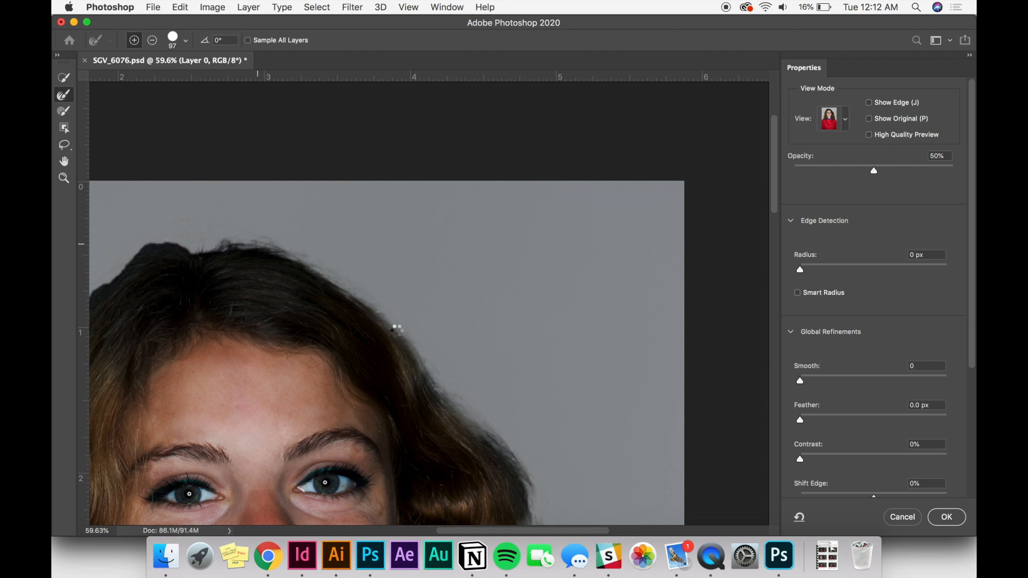
pyautogui.hscroll(-5, 234, 260)
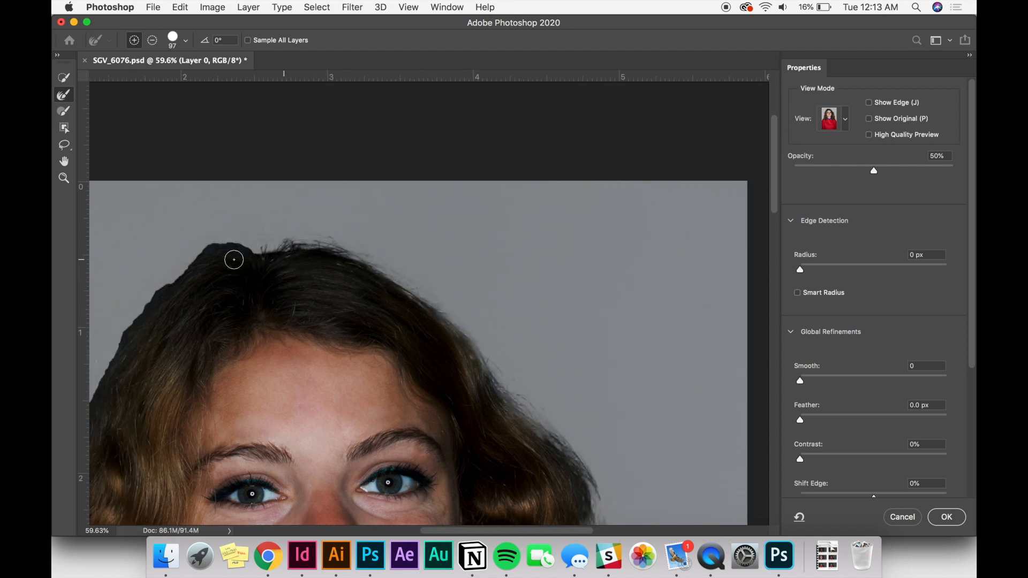
pyautogui.moveTo(329, 249)
pyautogui.mouseDown()
pyautogui.moveTo(309, 232)
pyautogui.moveTo(280, 242)
pyautogui.moveTo(235, 285)
pyautogui.moveTo(279, 236)
pyautogui.moveTo(343, 250)
pyautogui.mouseUp()
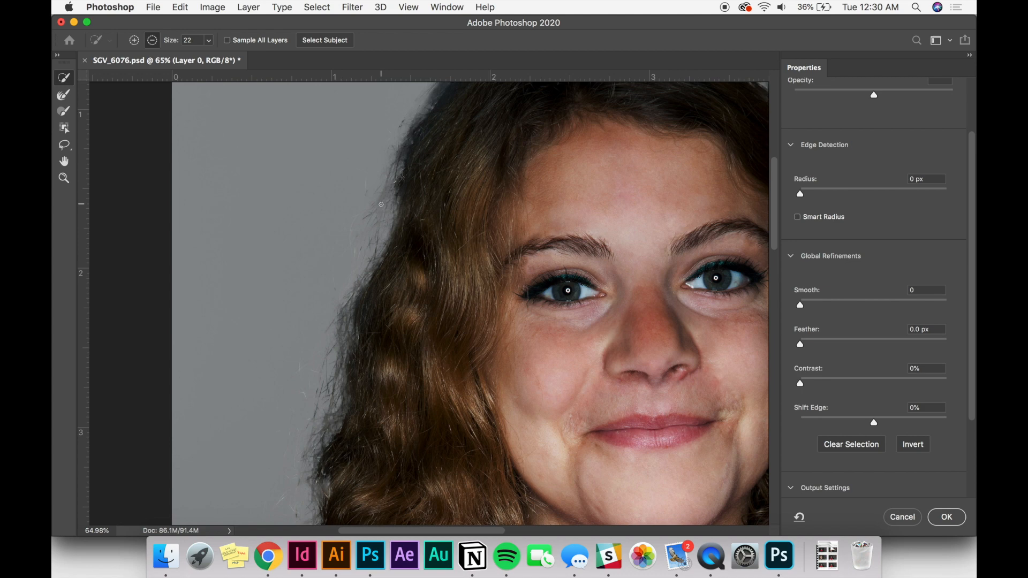
pyautogui.scroll(6, 382, 204)
pyautogui.hscroll(3, 381, 204)
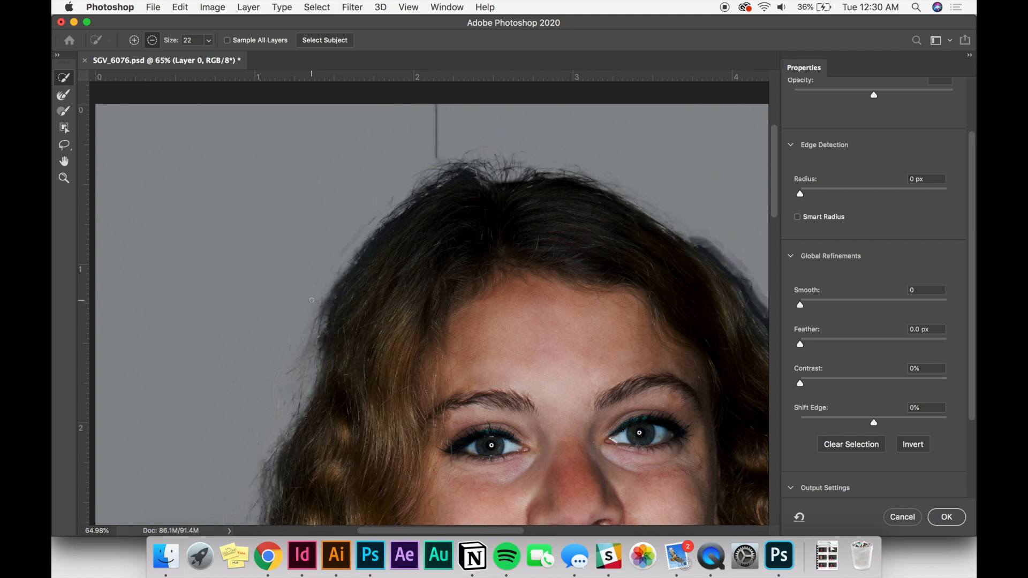
pyautogui.scroll(-3, 312, 300)
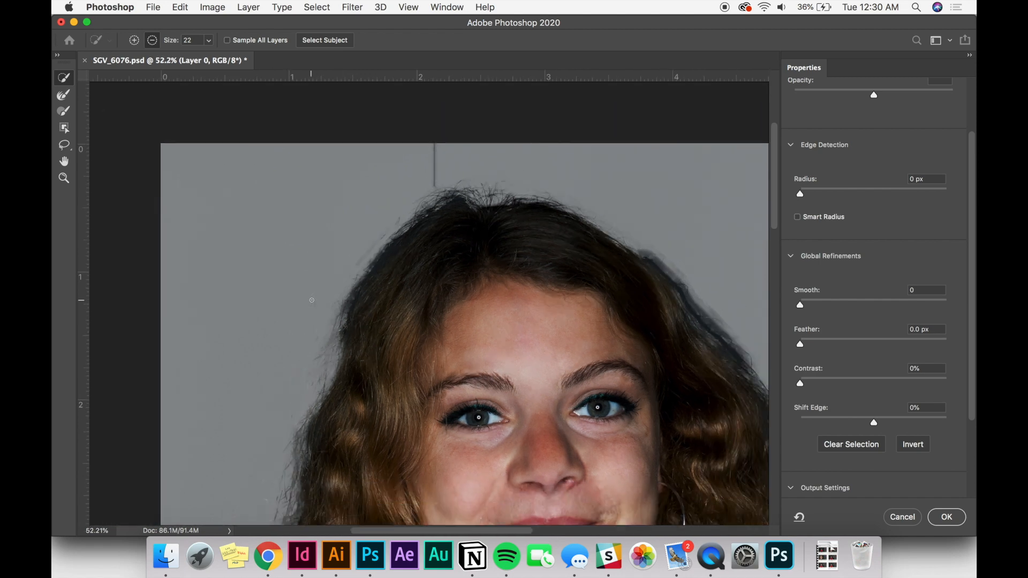
# - Brush with the Refine Edge tool along the dark hair edge between the crown and the curls on the earring side
pyautogui.scroll(-5, 311, 300)
pyautogui.hscroll(4, 312, 300)
pyautogui.scroll(2, 429, 303)
pyautogui.hscroll(8, 428, 303)
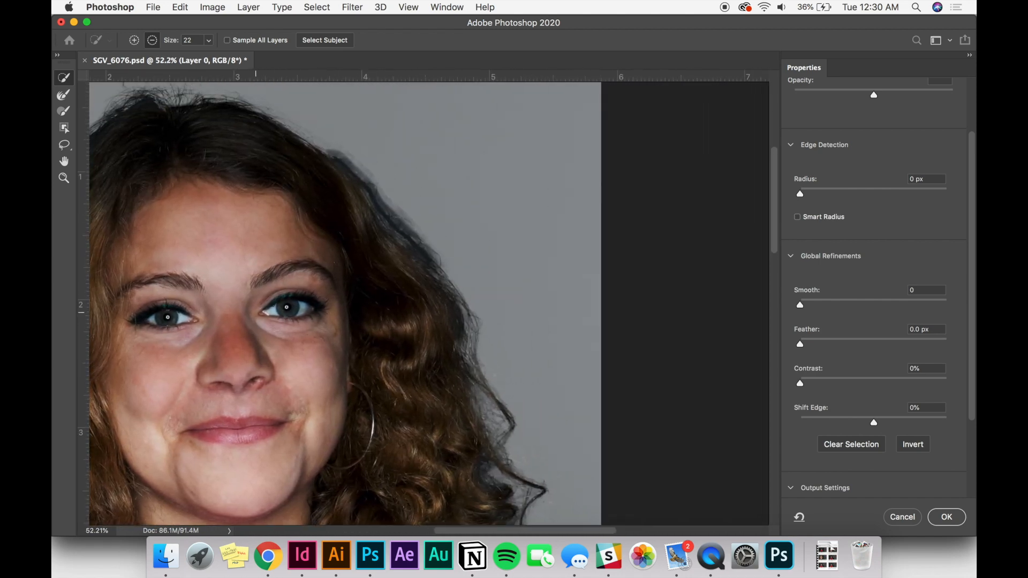
pyautogui.scroll(1, 398, 303)
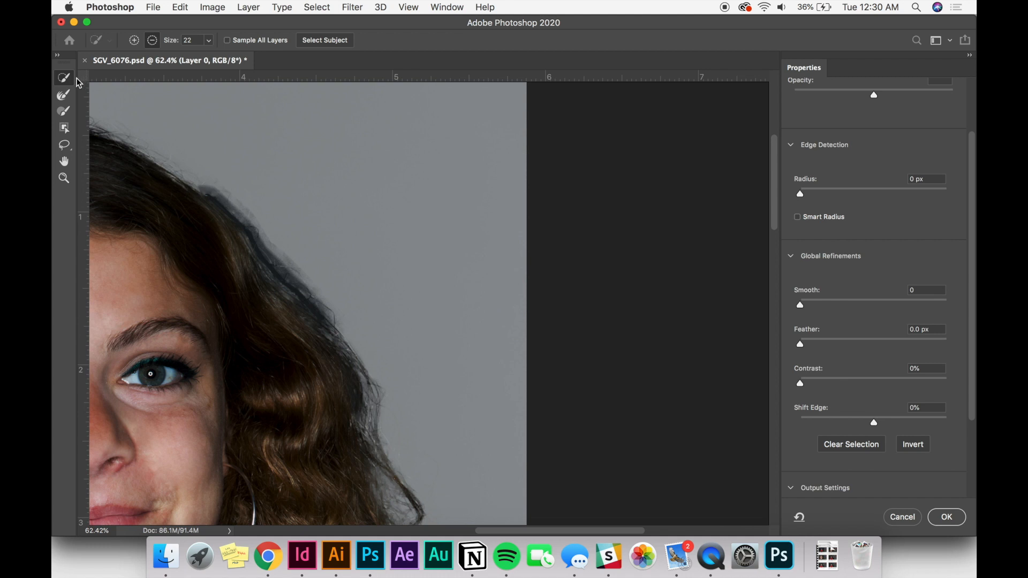
pyautogui.click(64, 95)
pyautogui.moveTo(211, 204); pyautogui.dragTo(319, 348)
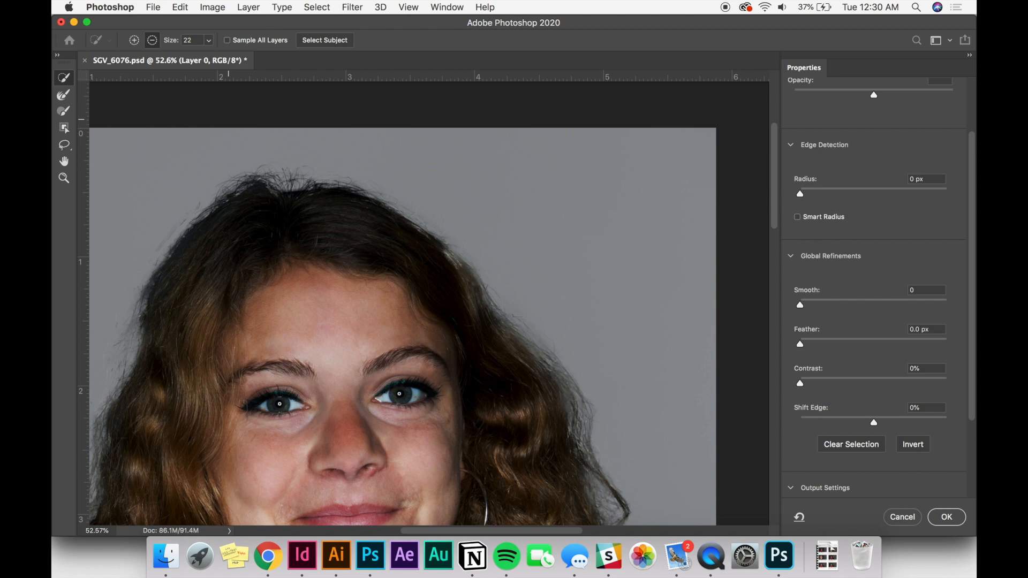
# - Fit the whole portrait in view and switch the cutout preview to a black backdrop at 50% opacity
pyautogui.press('super+0')
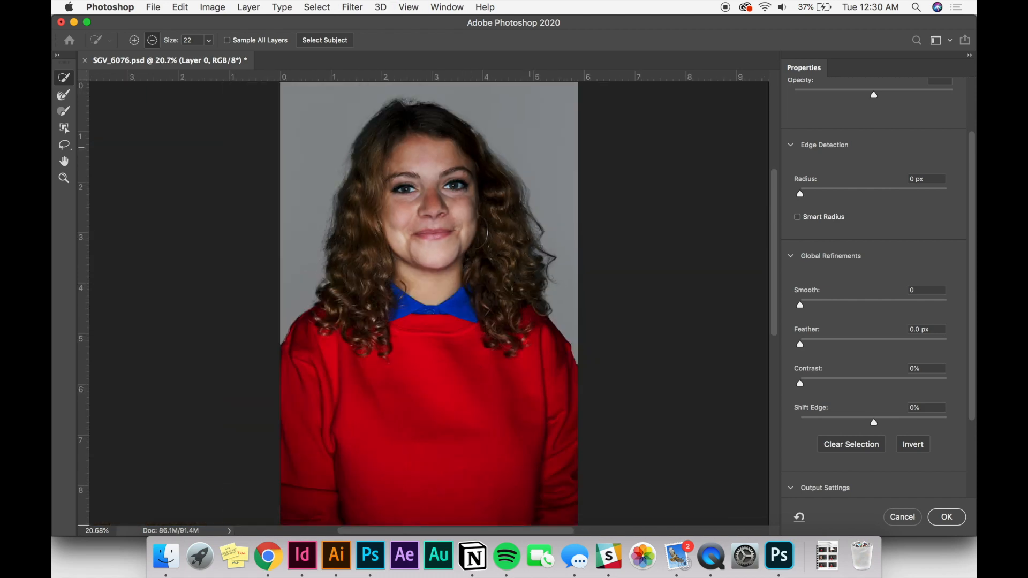
pyautogui.scroll(3, 788, 169)
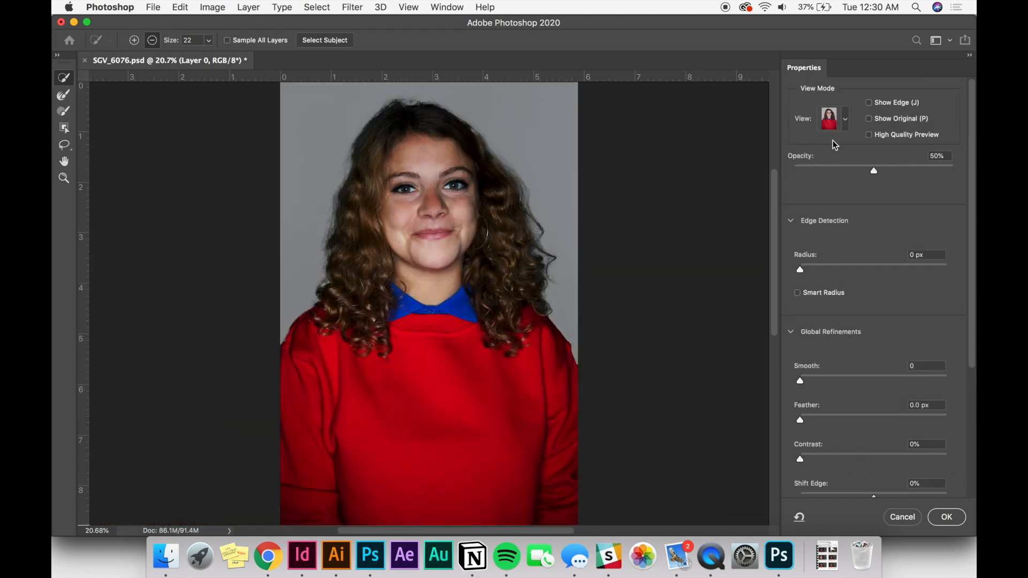
pyautogui.click(845, 122)
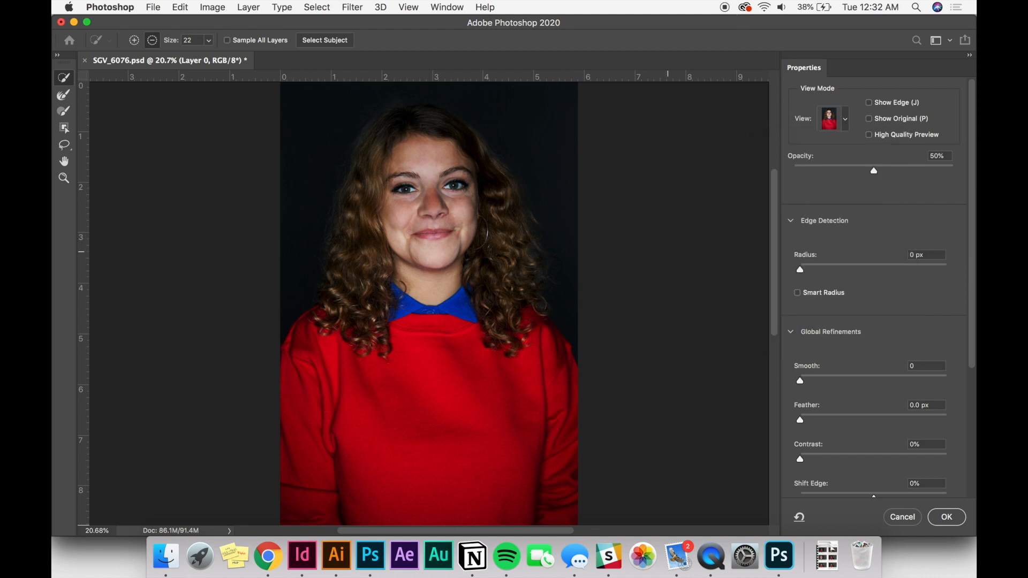
# - Set the selection's Feather to 137.5 px, Contrast to 43% and Shift Edge to -18%
pyautogui.scroll(-6, 875, 309)
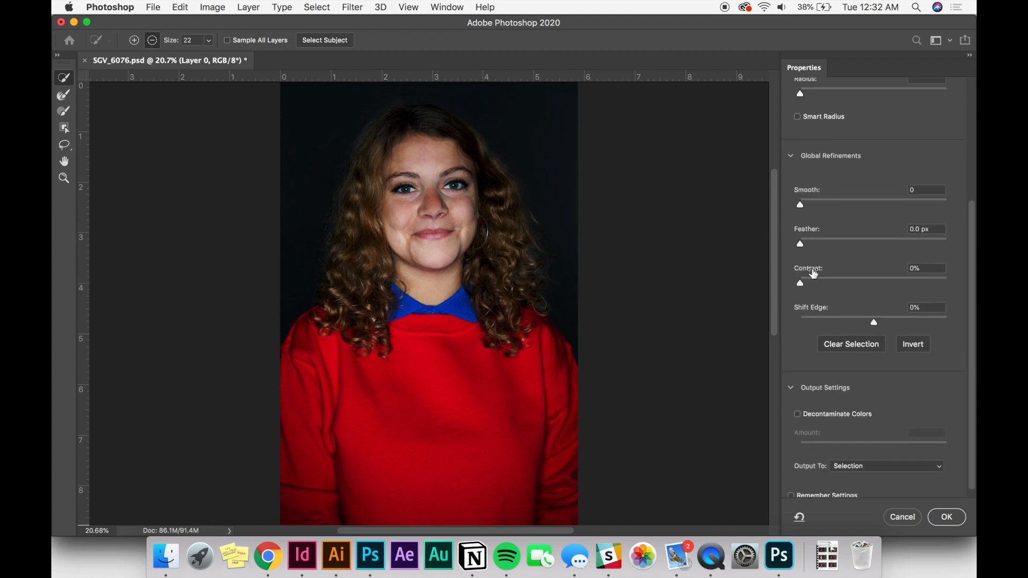
pyautogui.click(802, 243)
pyautogui.moveTo(801, 243); pyautogui.dragTo(815, 243)
pyautogui.moveTo(824, 247); pyautogui.dragTo(905, 252)
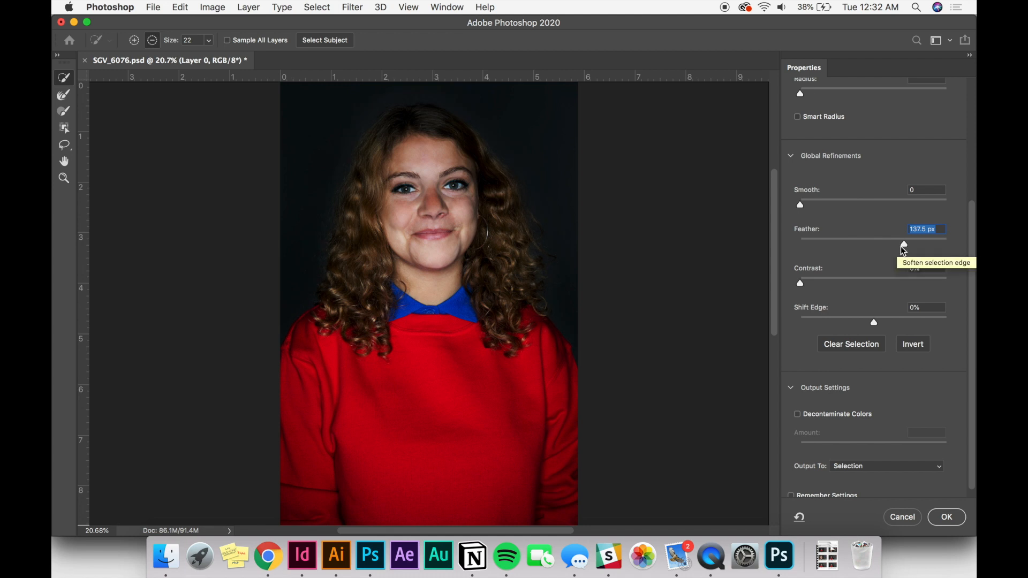
pyautogui.scroll(1, 857, 265)
pyautogui.moveTo(800, 288); pyautogui.dragTo(836, 293)
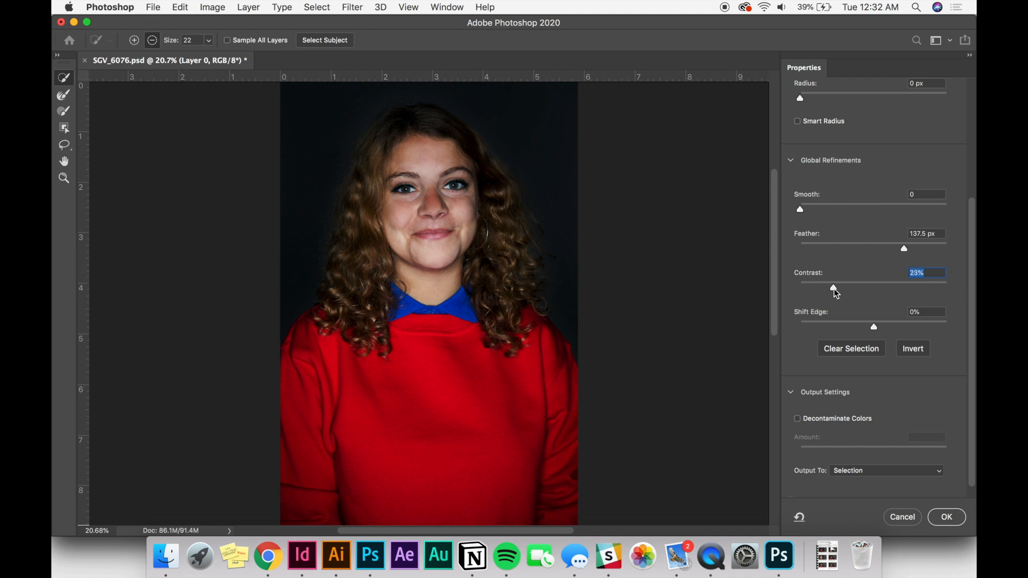
pyautogui.moveTo(835, 292); pyautogui.dragTo(866, 296)
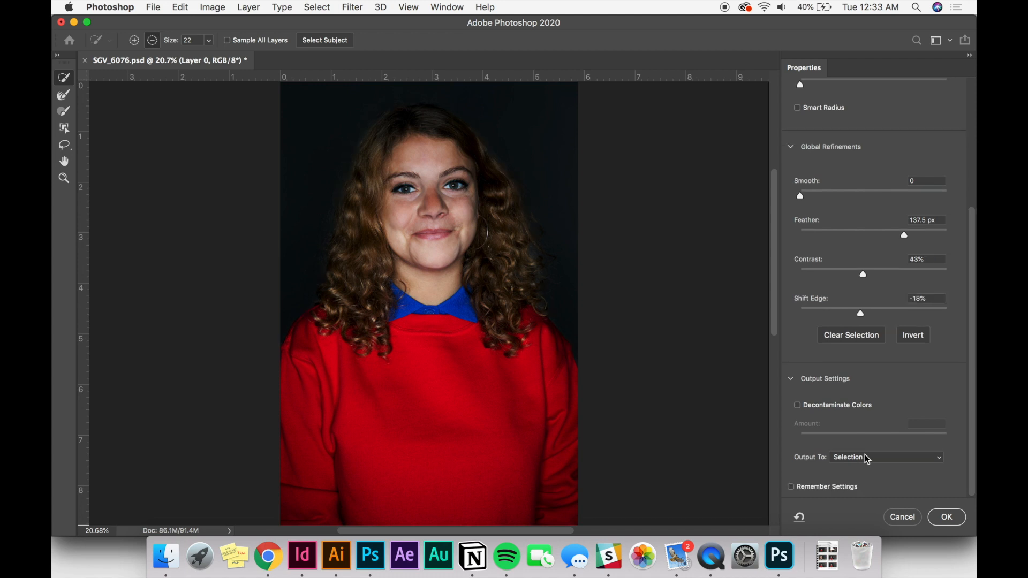
# - Output the refined result as a selection and invert it so that it covers the background
pyautogui.click(867, 458)
pyautogui.click(867, 458)
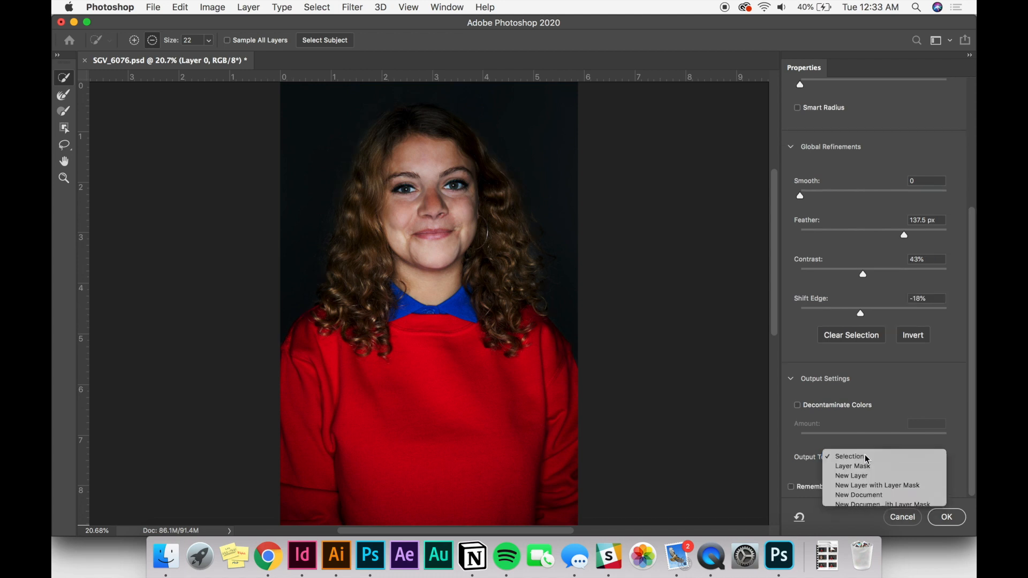
pyautogui.click(944, 517)
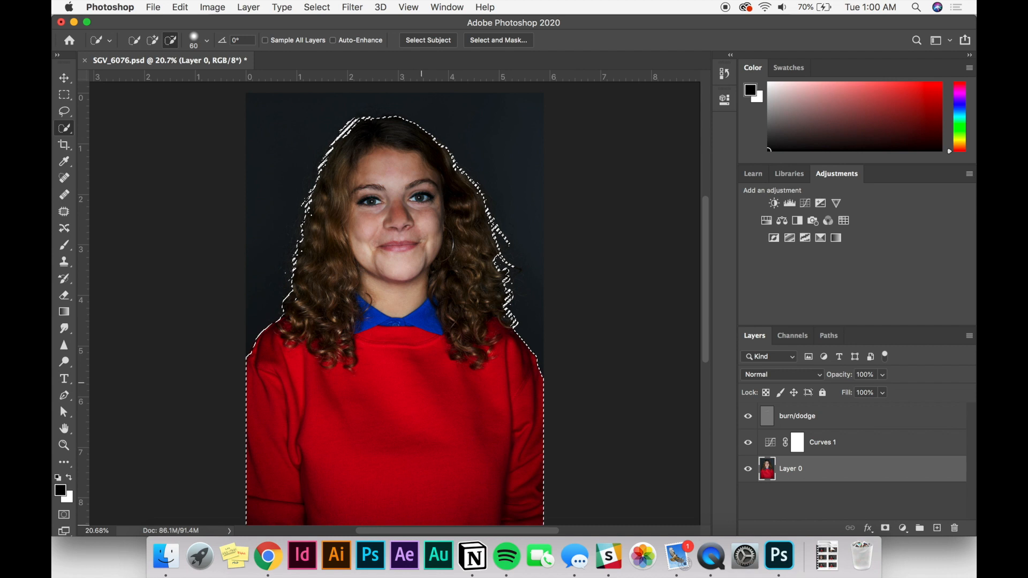
pyautogui.rightClick(424, 387)
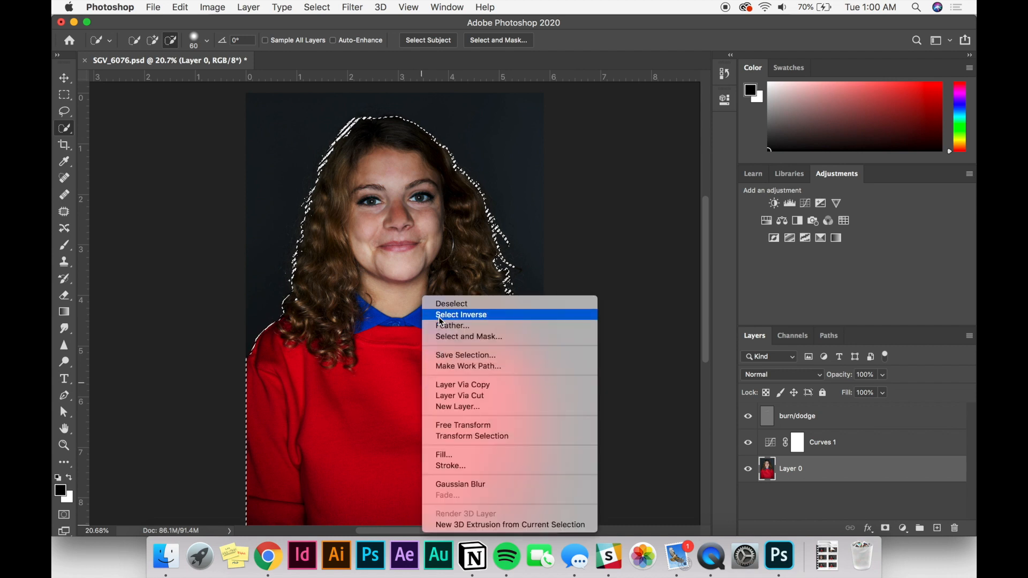
pyautogui.click(461, 315)
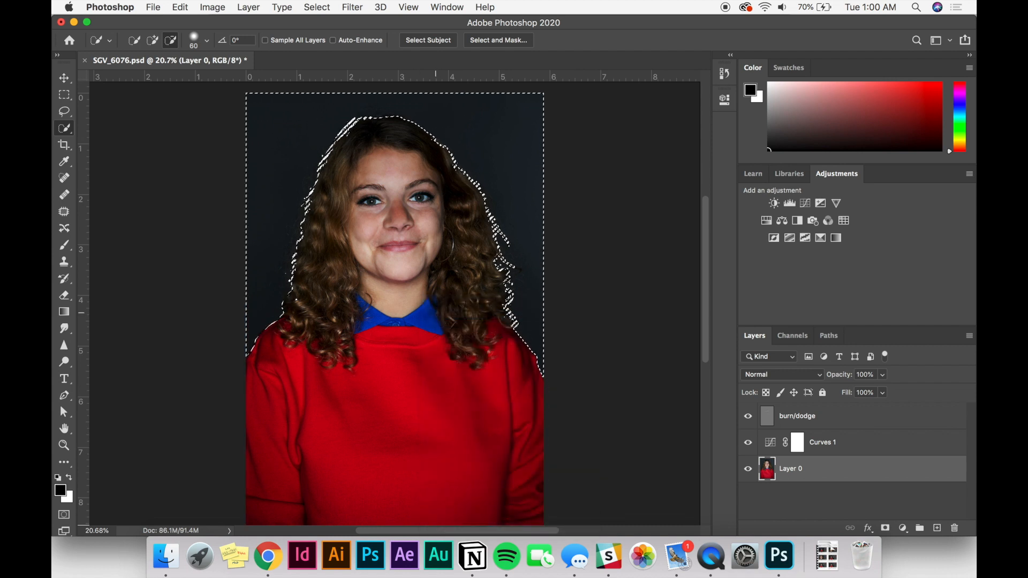
# - Apply Hue/Saturation to the selected background with Hue +27, Saturation +36 and Lightness -9
pyautogui.click(213, 7)
pyautogui.moveTo(216, 43)
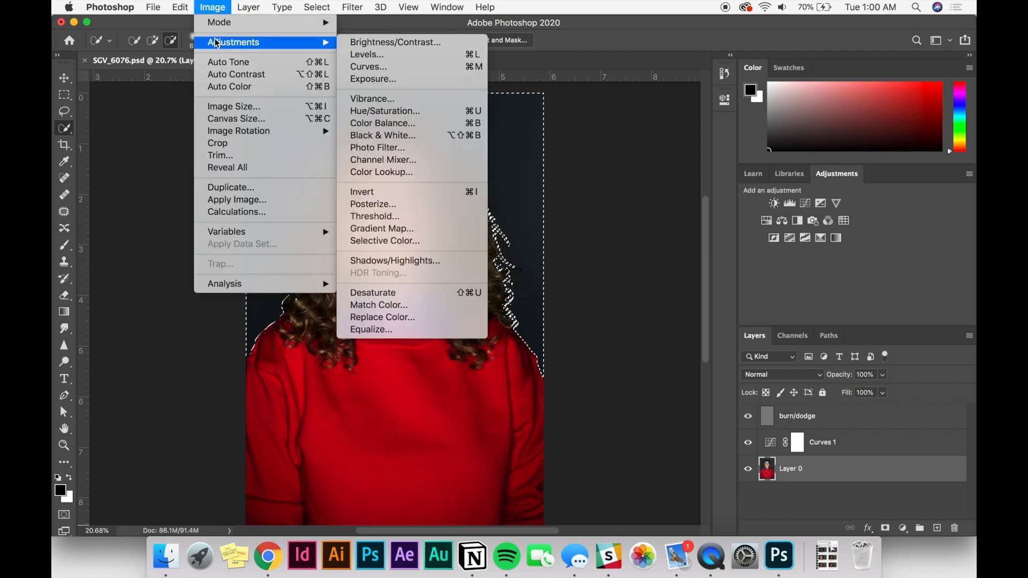
pyautogui.click(415, 111)
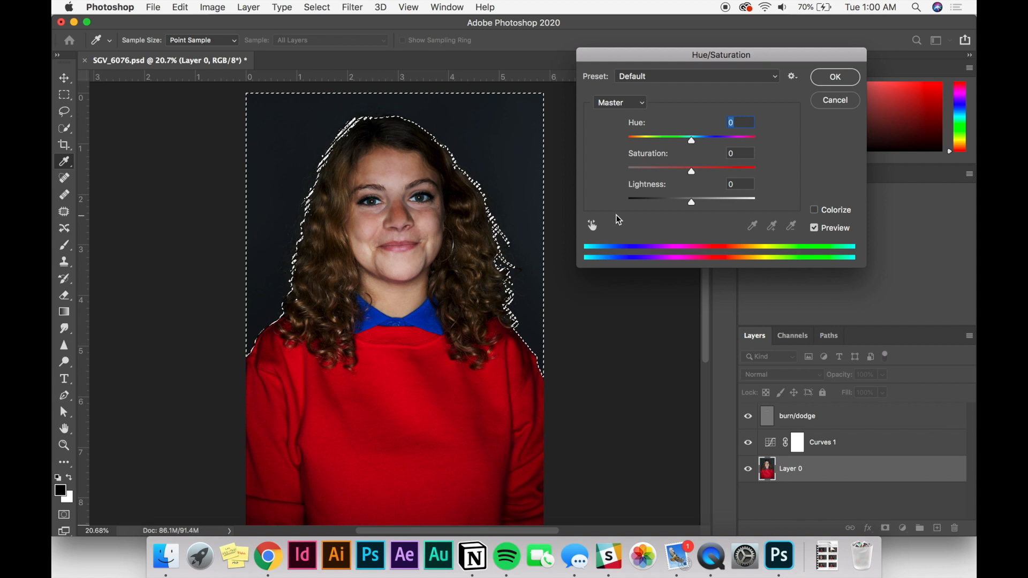
pyautogui.moveTo(691, 141)
pyautogui.mouseDown()
pyautogui.moveTo(663, 142)
pyautogui.moveTo(702, 148)
pyautogui.mouseUp()
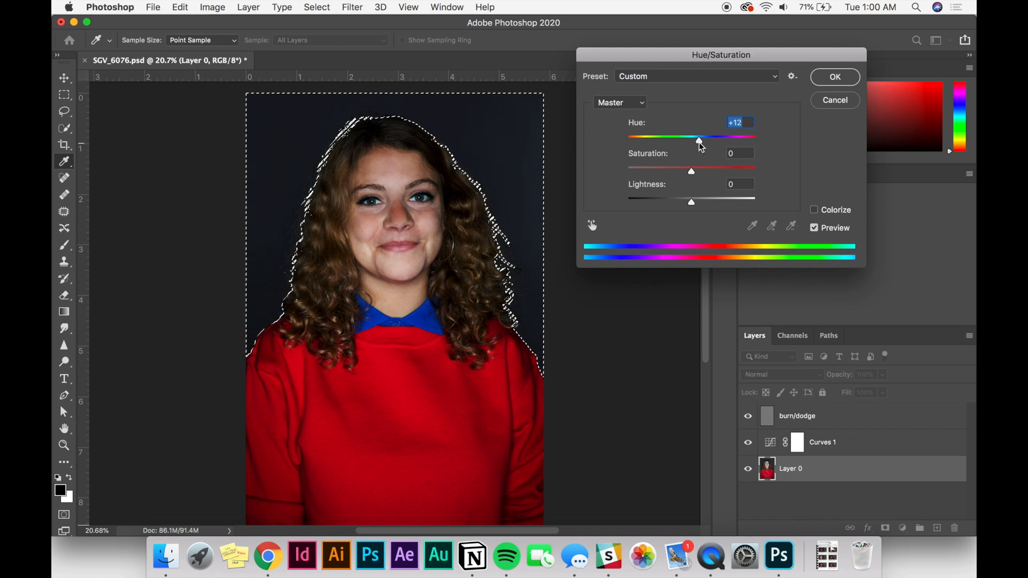
pyautogui.moveTo(702, 147); pyautogui.dragTo(718, 178)
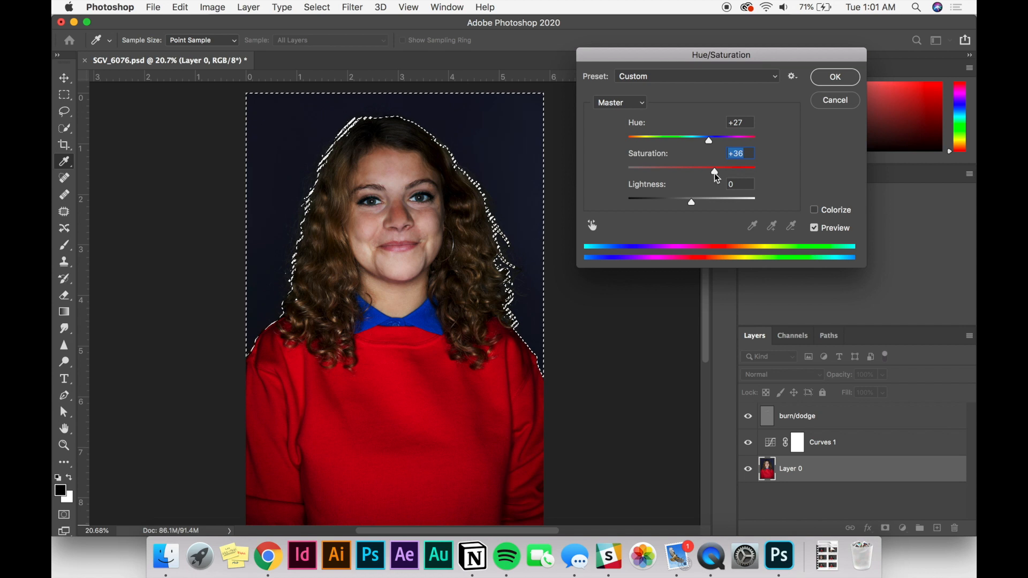
pyautogui.moveTo(691, 201)
pyautogui.mouseDown()
pyautogui.moveTo(709, 207)
pyautogui.moveTo(688, 208)
pyautogui.mouseUp()
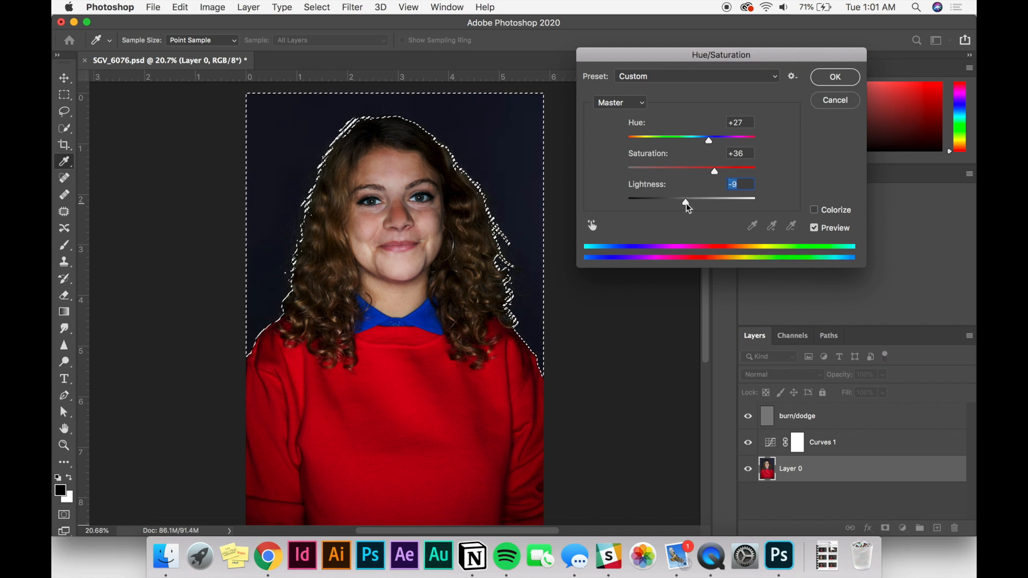
pyautogui.click(821, 78)
# - Deselect the background using the Rectangular Marquee tool
pyautogui.press('w')
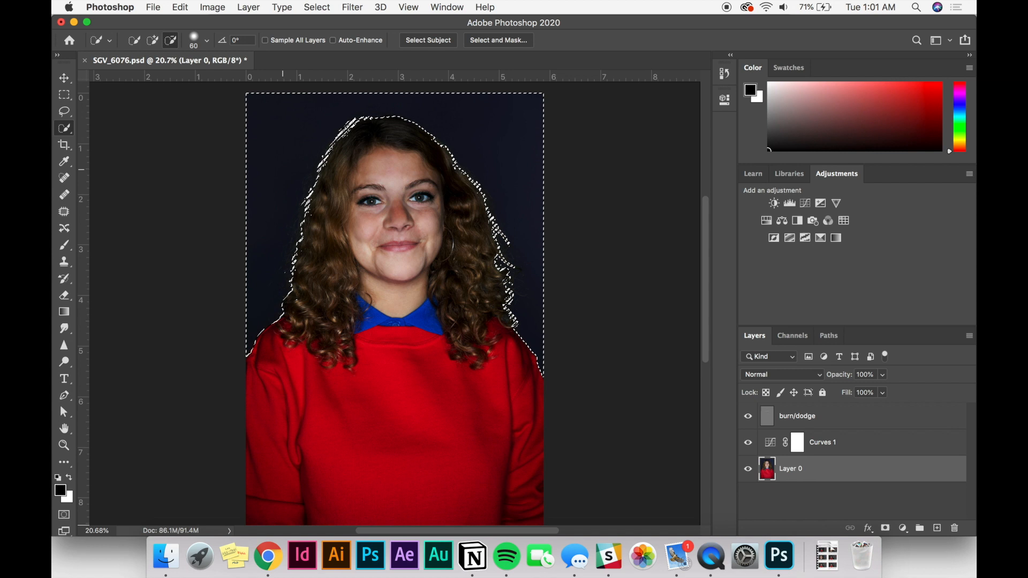
pyautogui.click(64, 96)
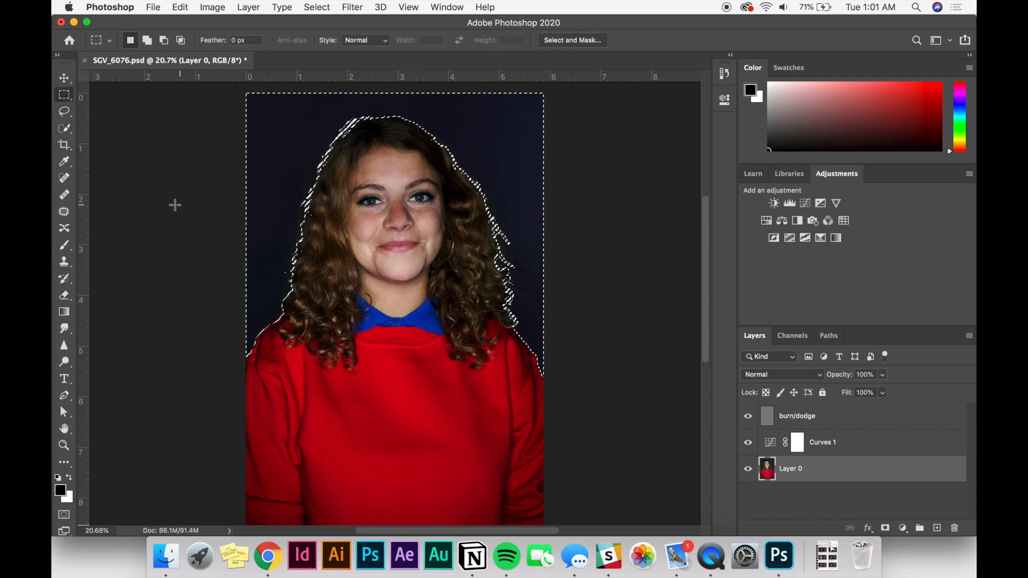
pyautogui.click(173, 204)
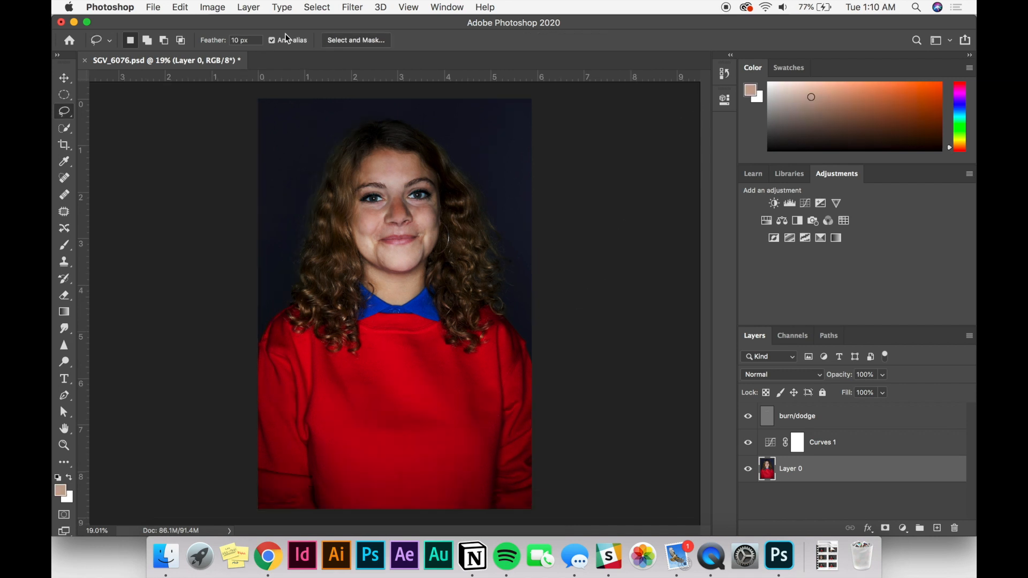
# - Apply a Vibrance adjustment of +2 with Saturation at 0 to Layer 0
pyautogui.click(224, 5)
pyautogui.moveTo(235, 48)
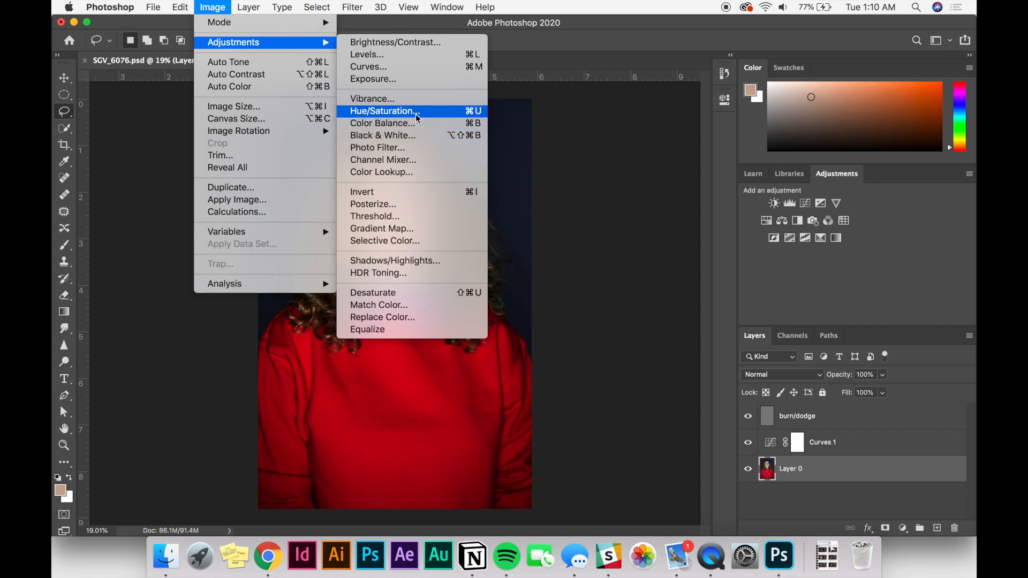
pyautogui.click(416, 98)
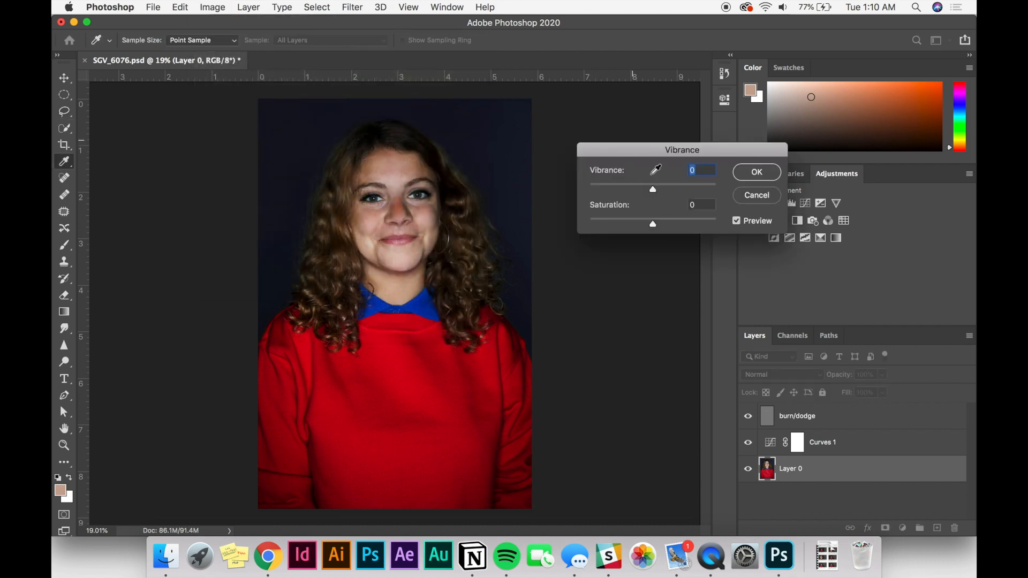
pyautogui.moveTo(653, 194)
pyautogui.mouseDown()
pyautogui.moveTo(669, 195)
pyautogui.moveTo(647, 194)
pyautogui.mouseUp()
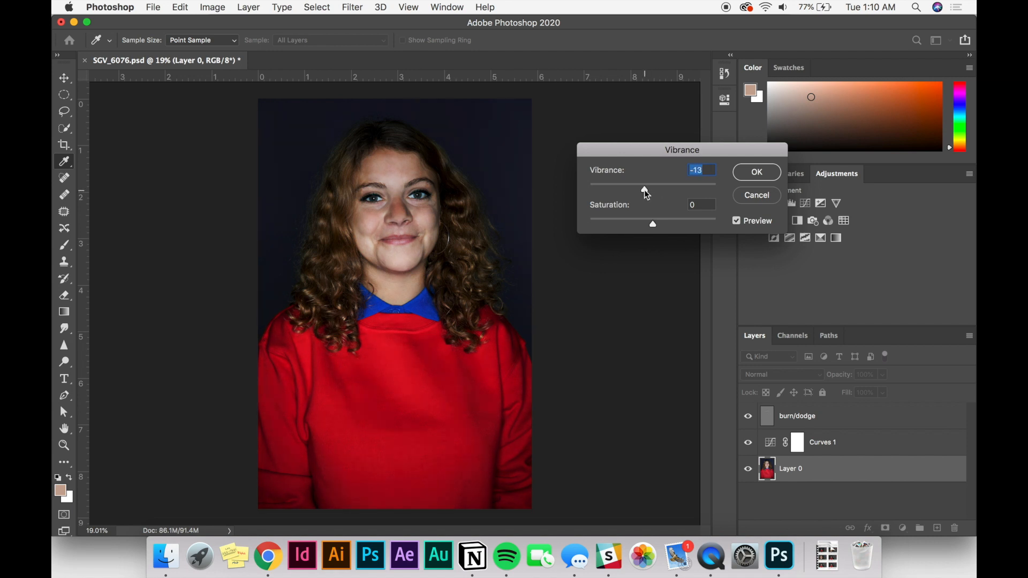
pyautogui.moveTo(644, 194)
pyautogui.mouseDown()
pyautogui.moveTo(634, 192)
pyautogui.moveTo(656, 193)
pyautogui.mouseUp()
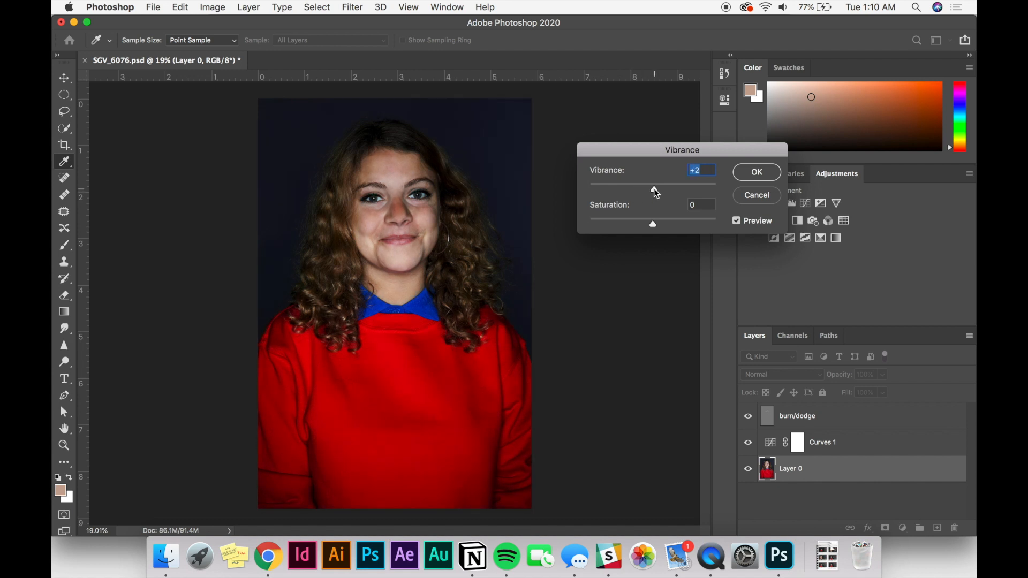
pyautogui.press('Tab')
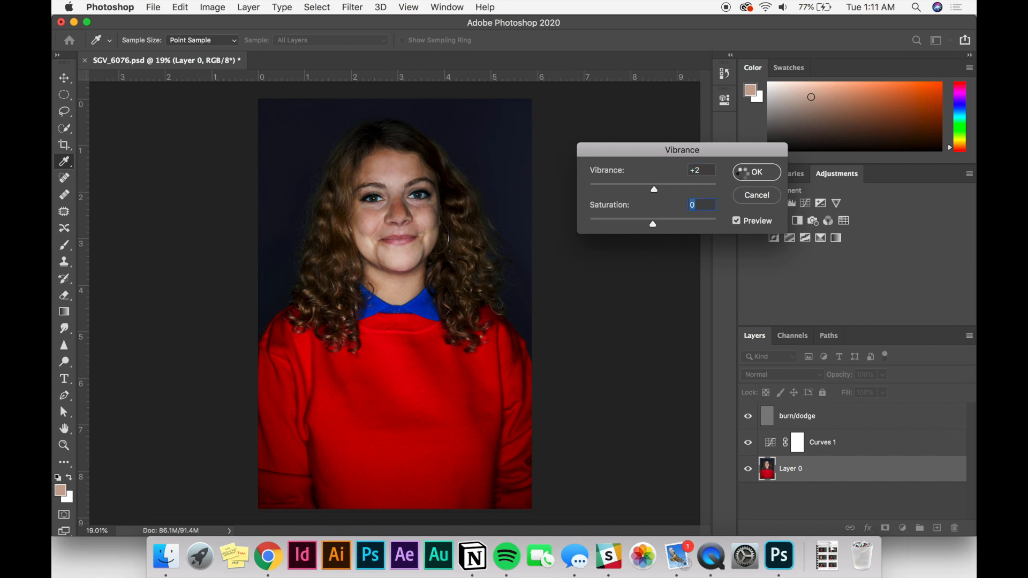
pyautogui.click(742, 172)
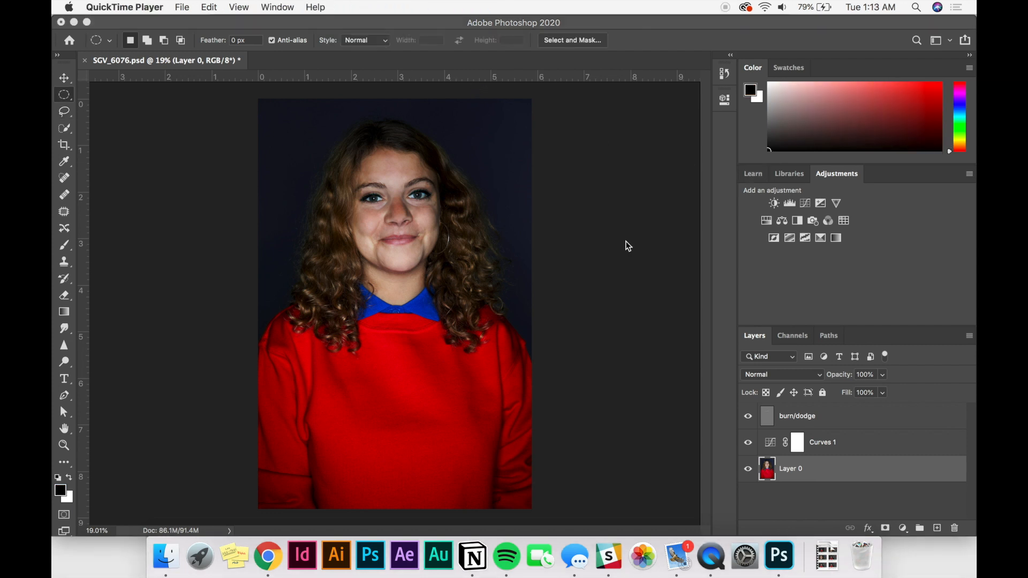
# - Add a new empty layer above the burn/dodge layer
pyautogui.click(624, 243)
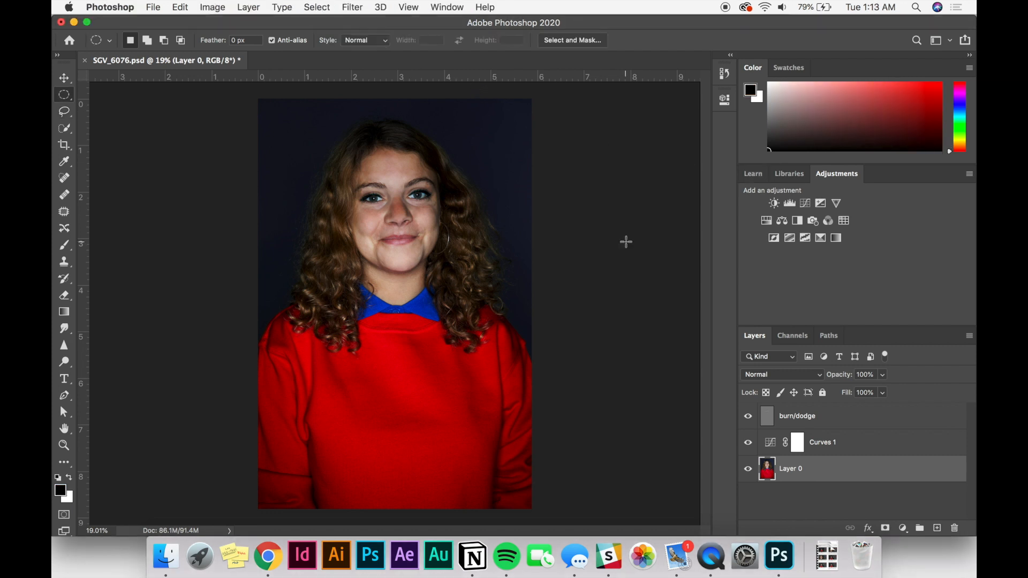
pyautogui.click(880, 426)
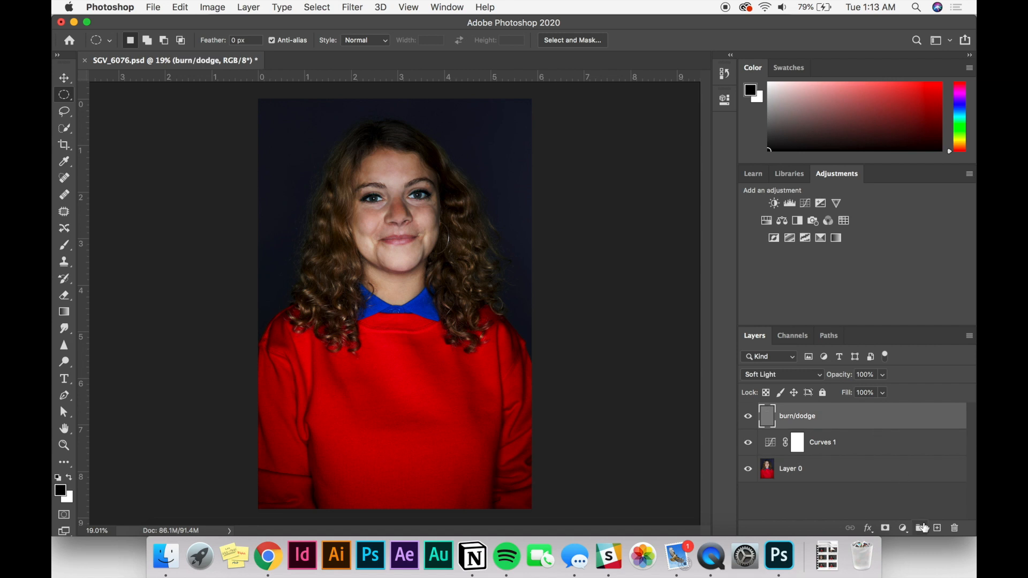
pyautogui.click(936, 529)
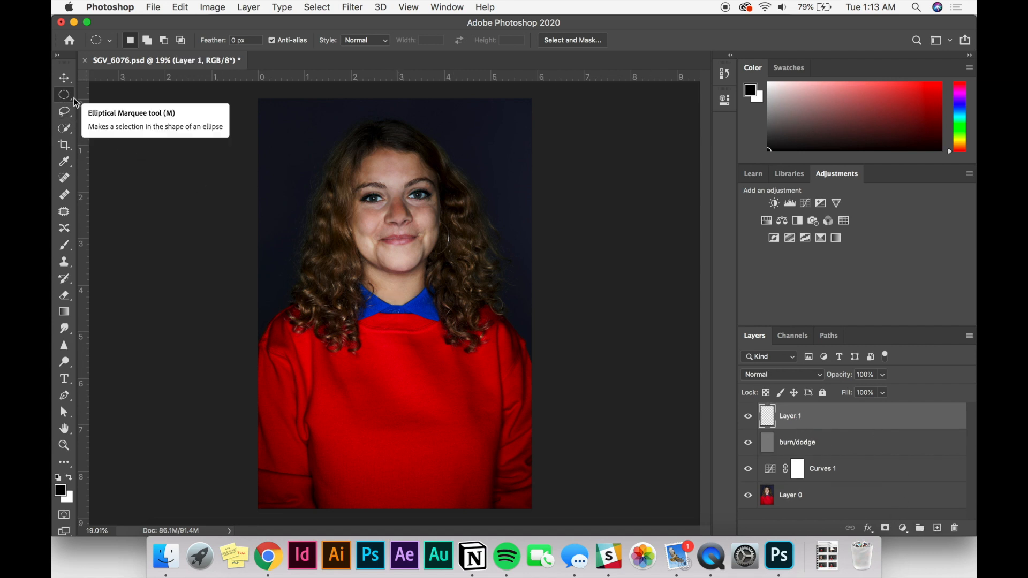
# - Draw an elliptical selection around the woman that nearly fills the photo, and invert it to the outer border
pyautogui.moveTo(264, 103); pyautogui.dragTo(523, 505)
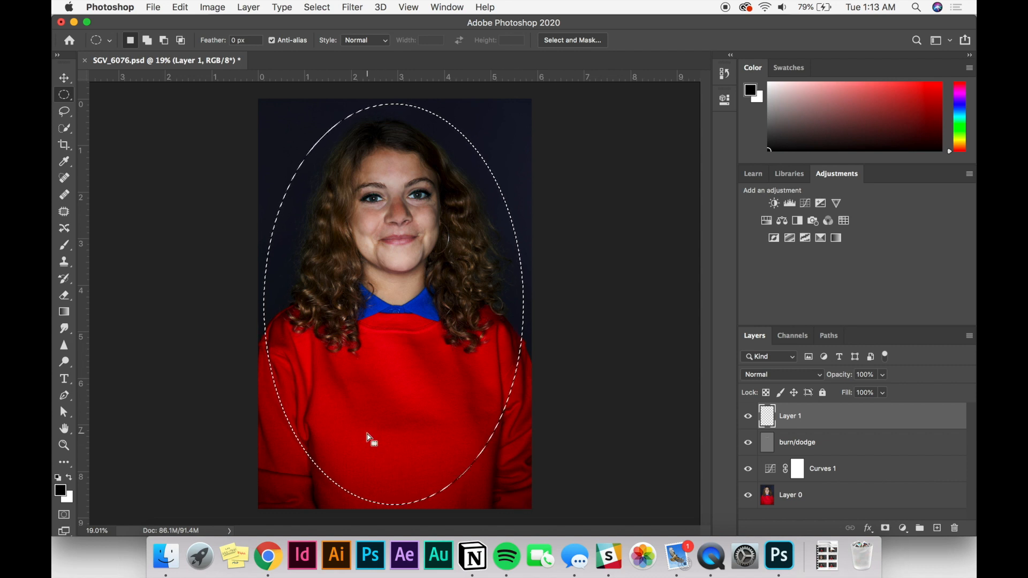
pyautogui.rightClick(385, 227)
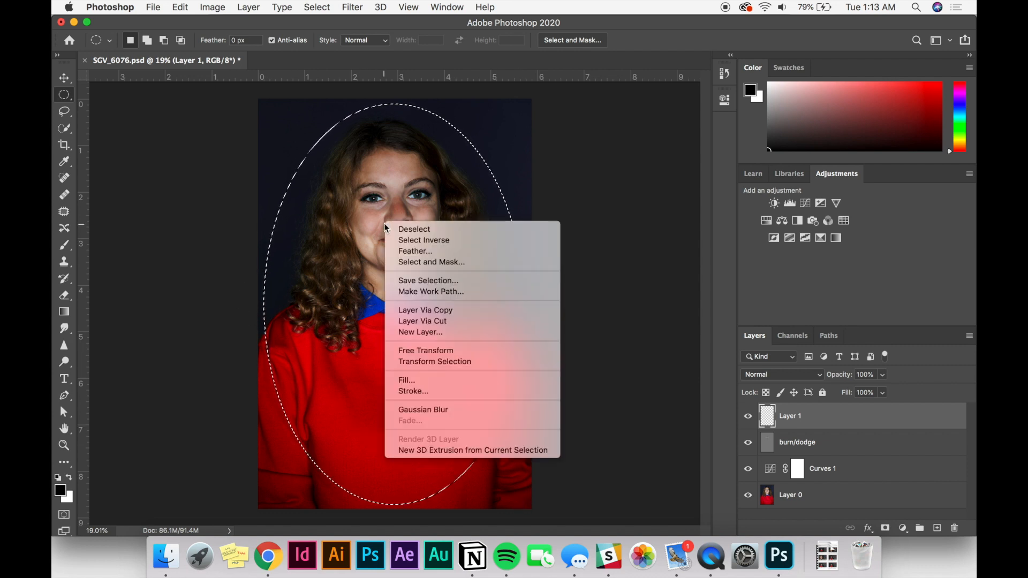
pyautogui.click(423, 240)
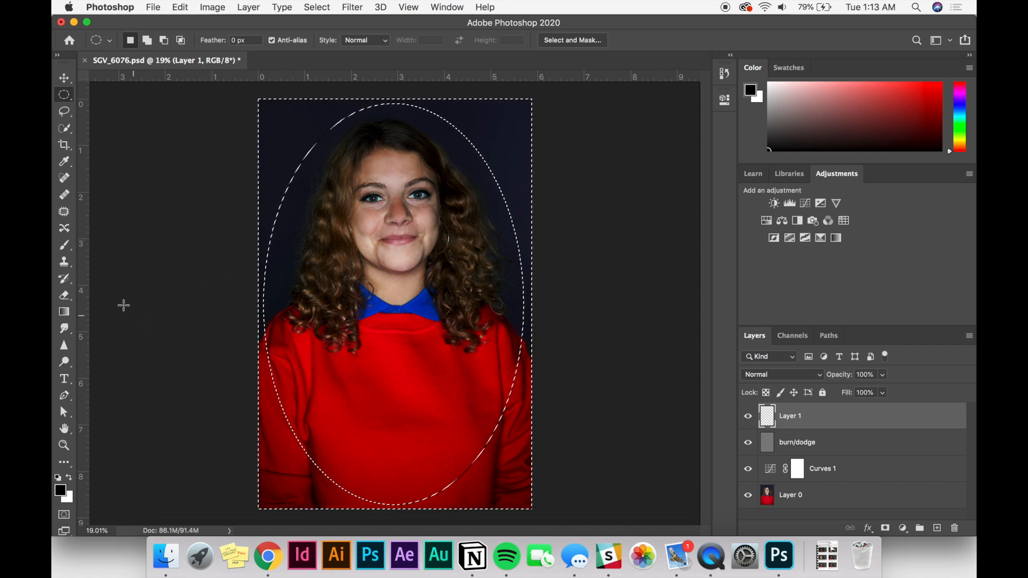
# - Paint the selected outer border on Layer 1 black with a soft round 508 px brush at 13% opacity, and clear the selection
pyautogui.click(64, 249)
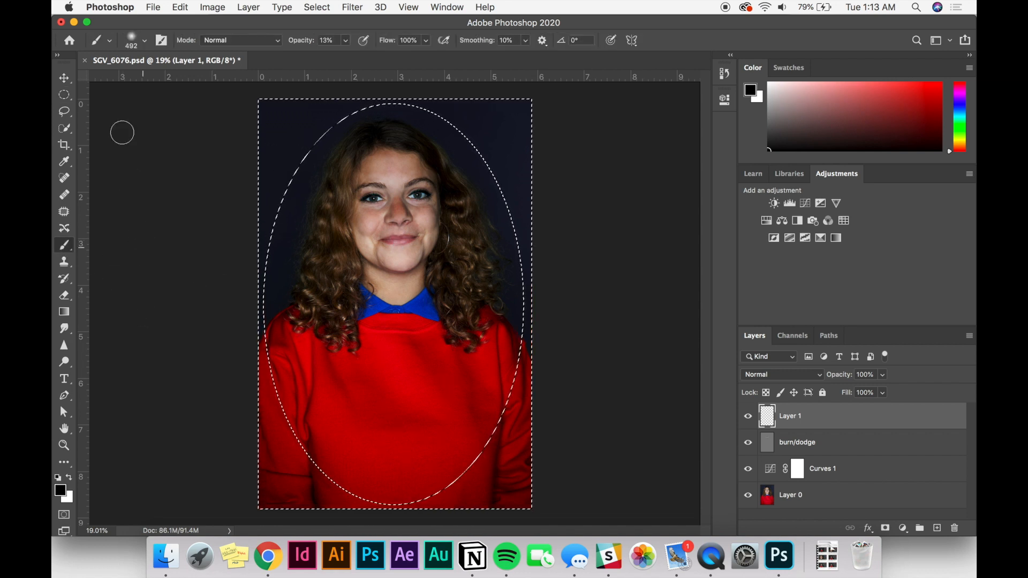
pyautogui.click(133, 40)
pyautogui.moveTo(195, 81); pyautogui.dragTo(197, 81)
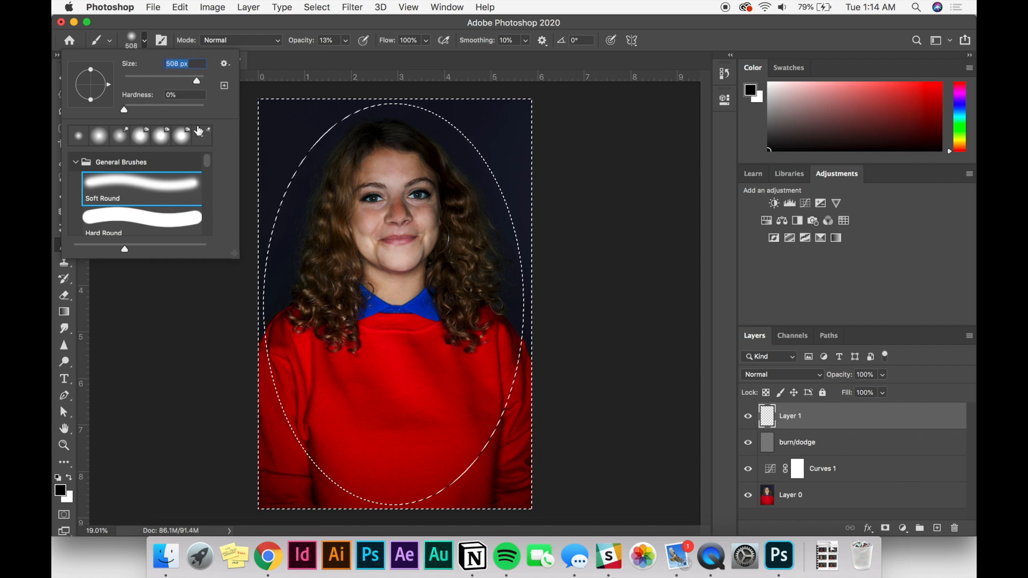
pyautogui.click(146, 43)
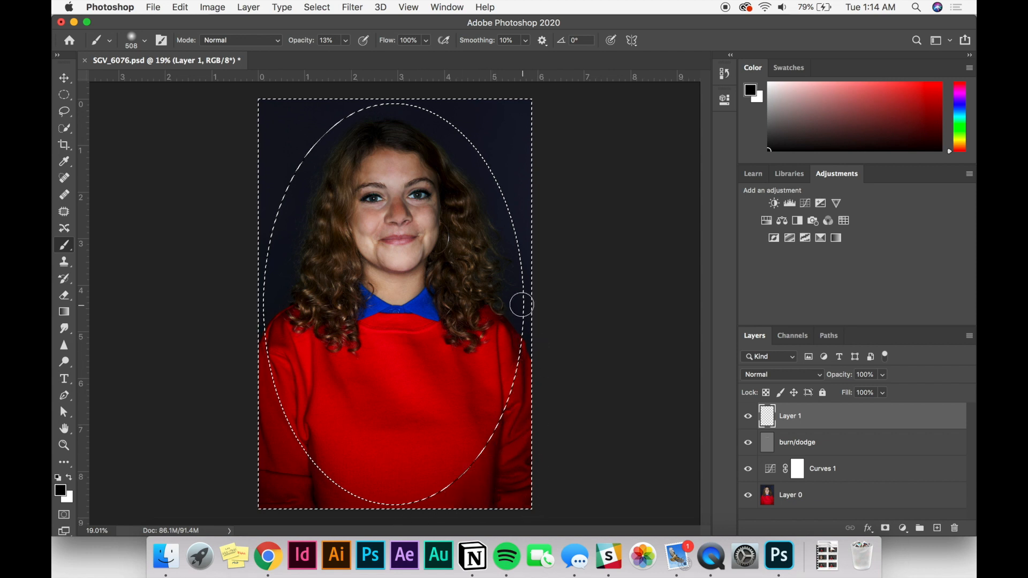
pyautogui.moveTo(523, 205)
pyautogui.mouseDown()
pyautogui.moveTo(528, 163)
pyautogui.moveTo(485, 504)
pyautogui.mouseUp()
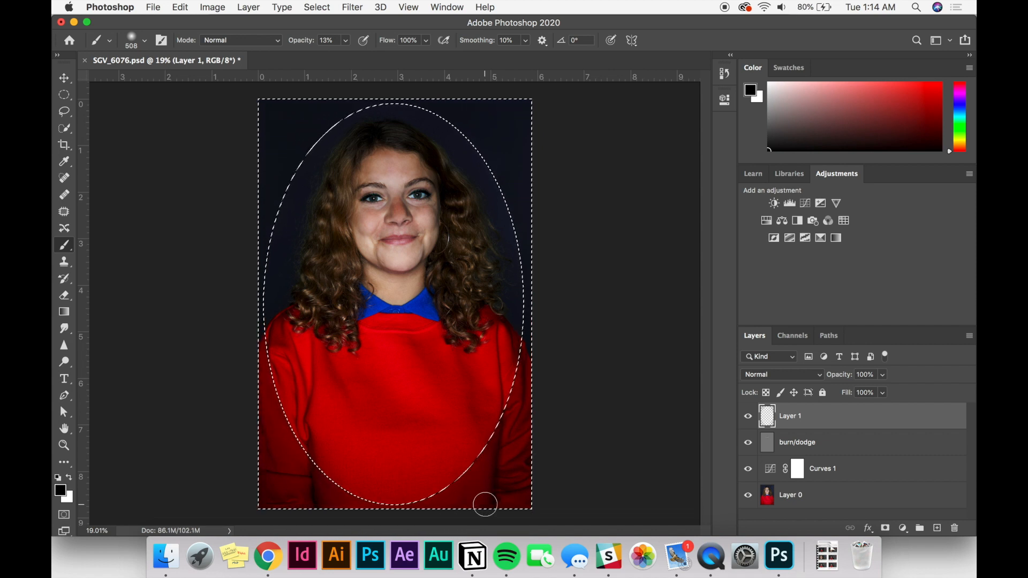
pyautogui.click(63, 94)
pyautogui.click(194, 180)
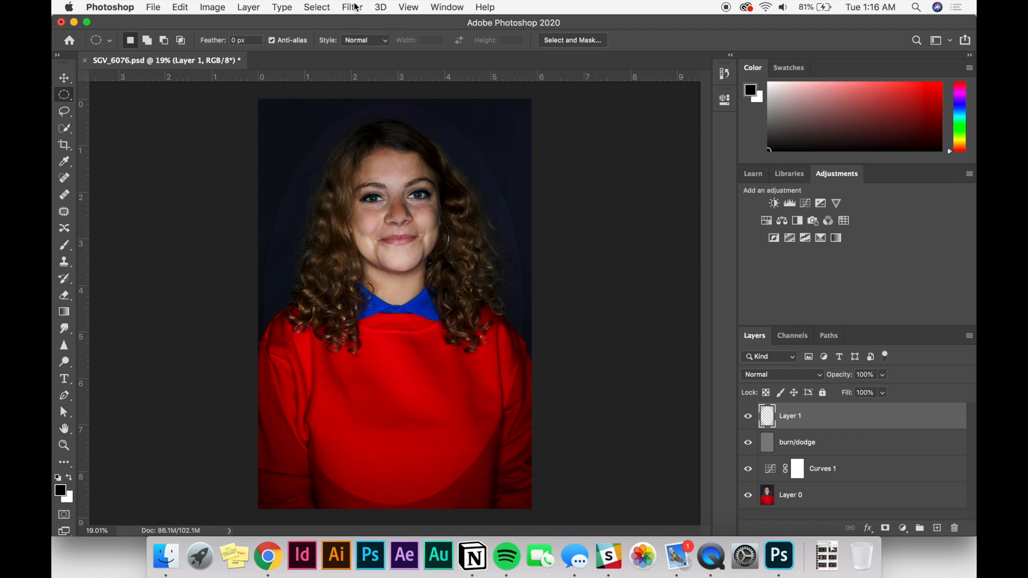
# - Apply a Gaussian Blur with a radius of 529.7 pixels to the painted vignette on Layer 1
pyautogui.click(357, 7)
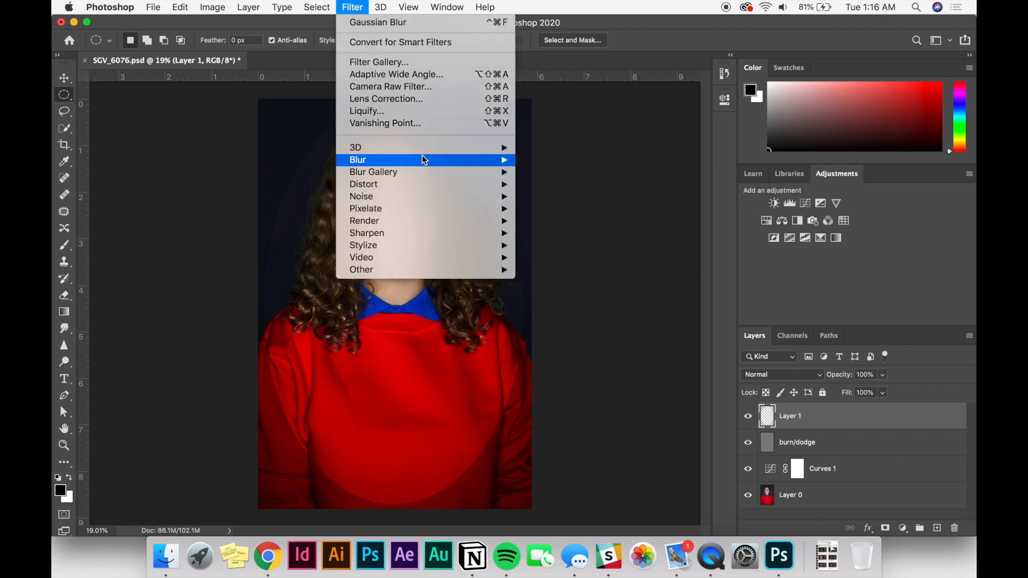
pyautogui.moveTo(426, 159)
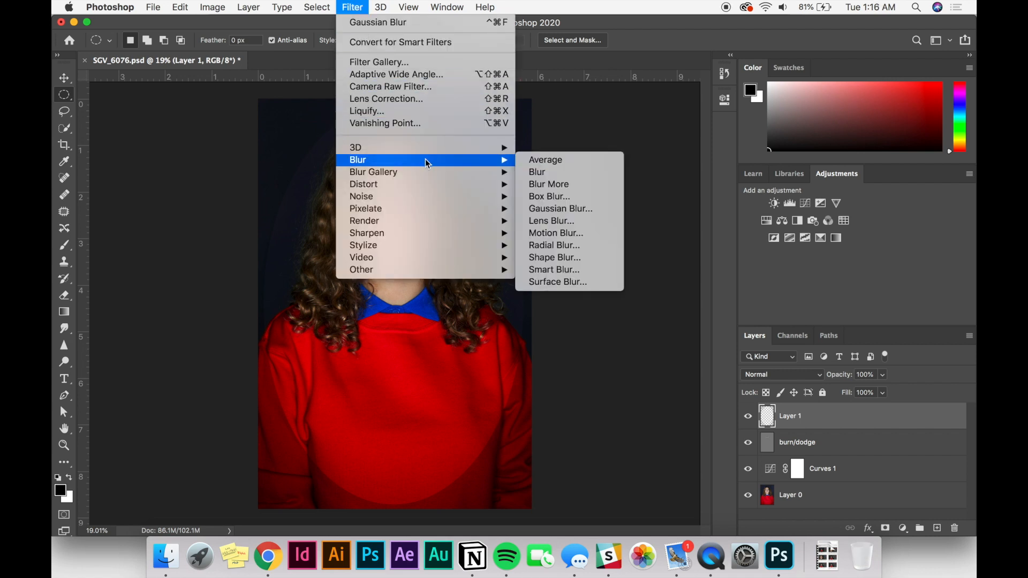
pyautogui.click(553, 212)
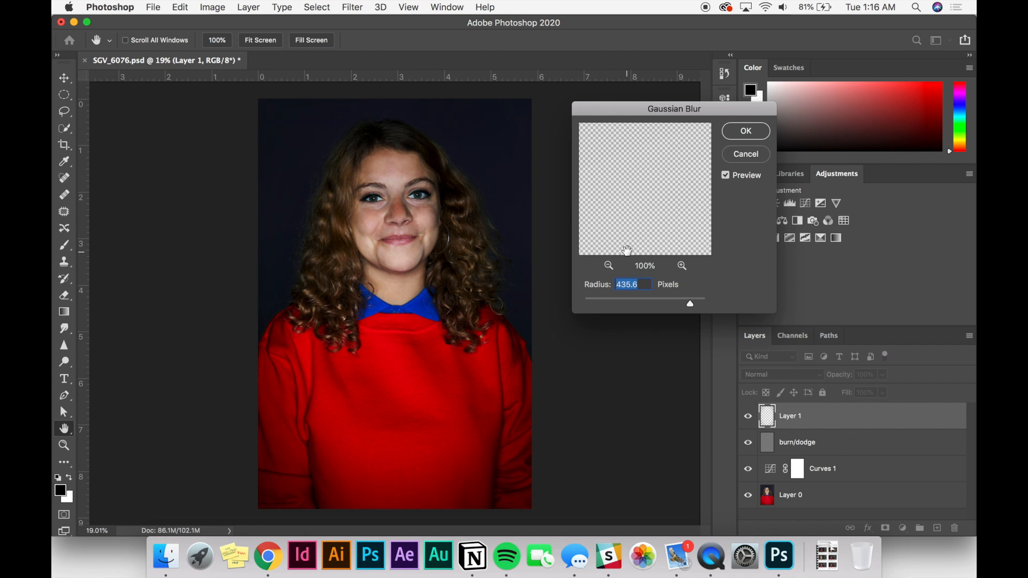
pyautogui.moveTo(690, 302); pyautogui.dragTo(681, 304)
pyautogui.moveTo(679, 302); pyautogui.dragTo(689, 303)
pyautogui.moveTo(689, 303); pyautogui.dragTo(694, 303)
pyautogui.moveTo(695, 303); pyautogui.dragTo(692, 303)
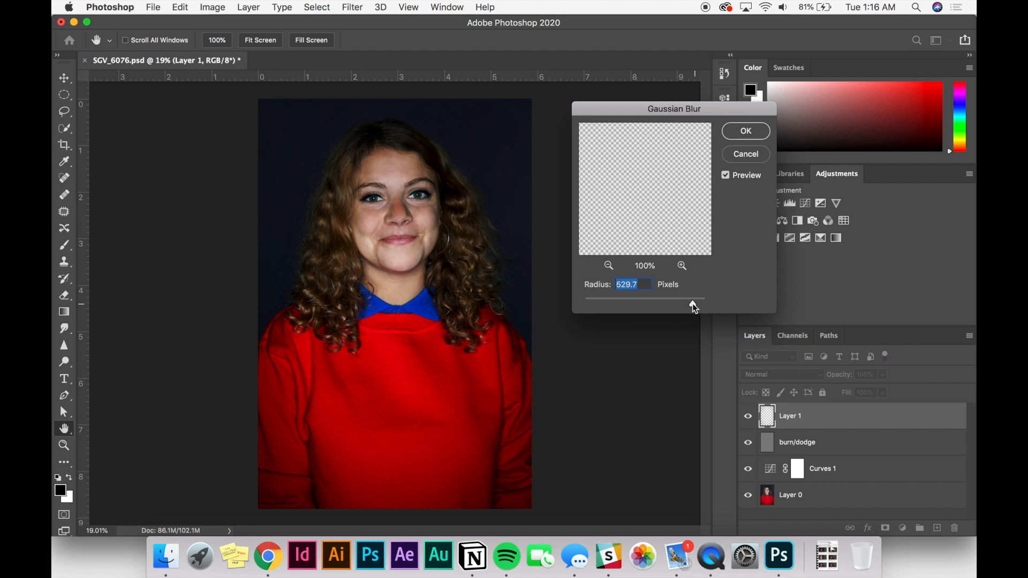
pyautogui.click(731, 134)
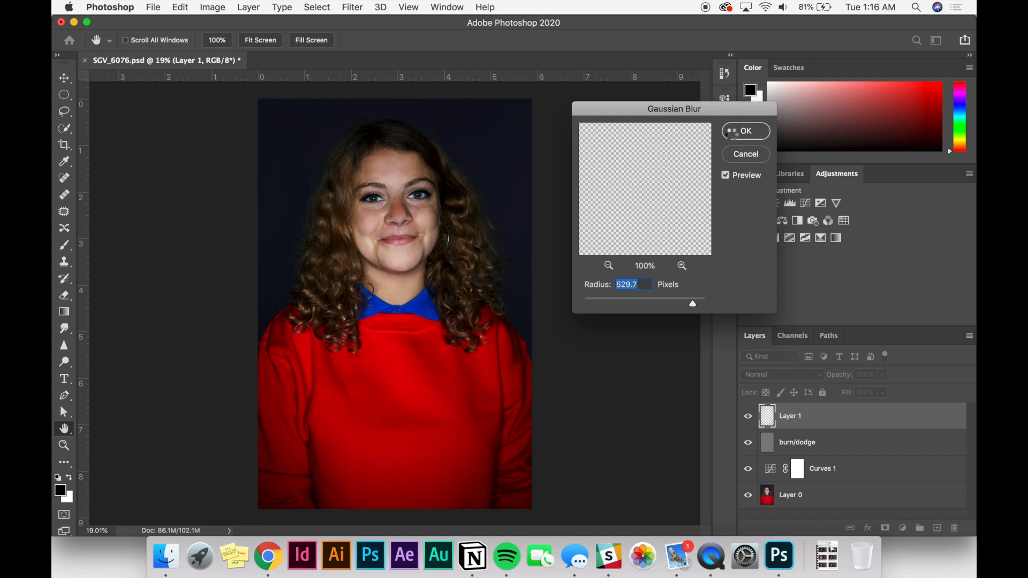